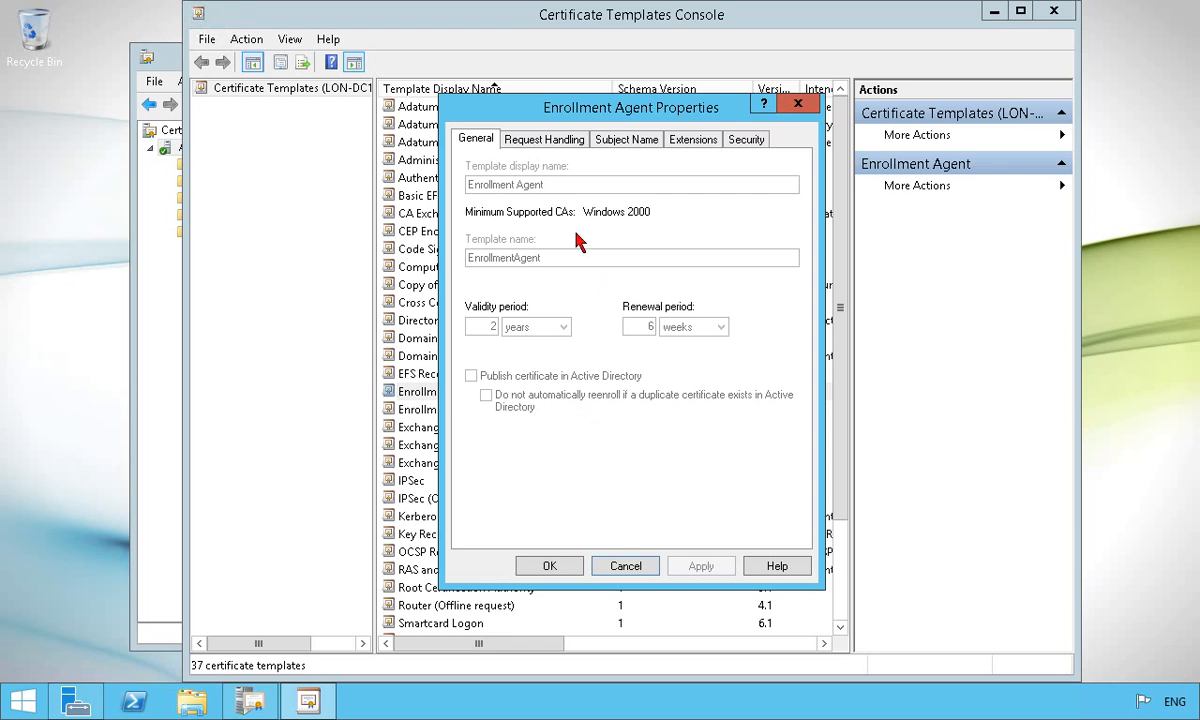
Add the user account from Adatum.com to the Enrollment Agent template's security permissions with Enroll allowed, and close the Certificate Templates Console
click(560, 145)
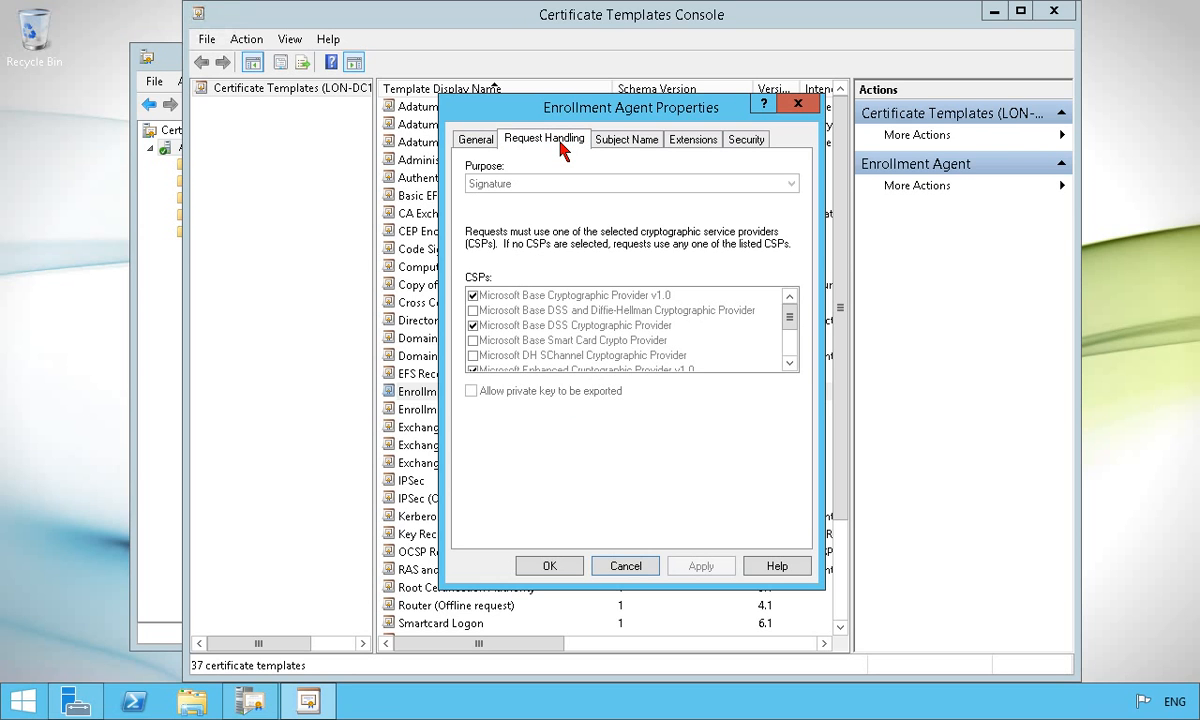
click(600, 140)
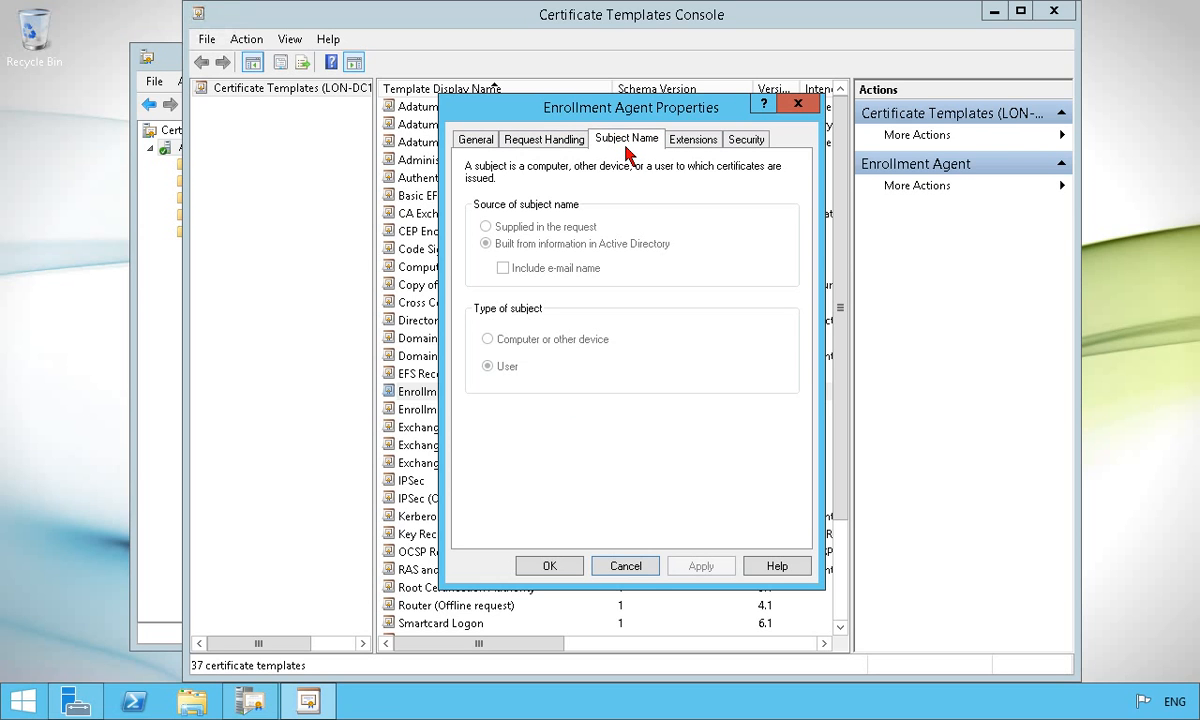
click(690, 148)
click(755, 148)
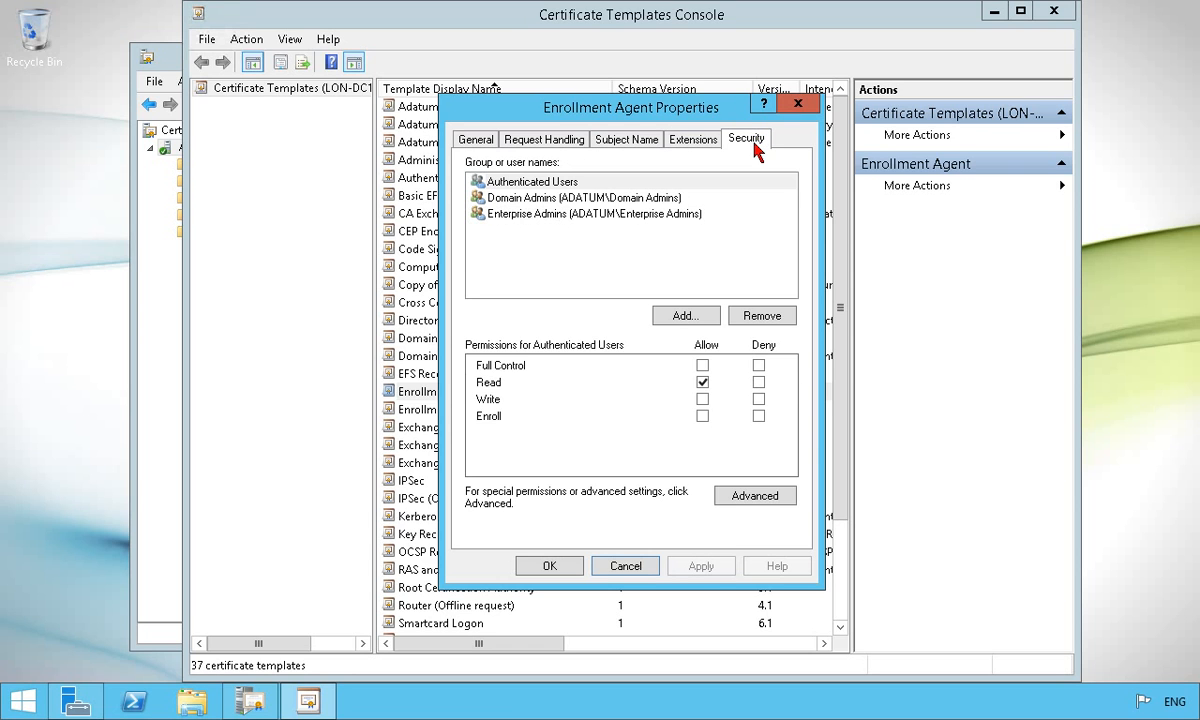
click(685, 316)
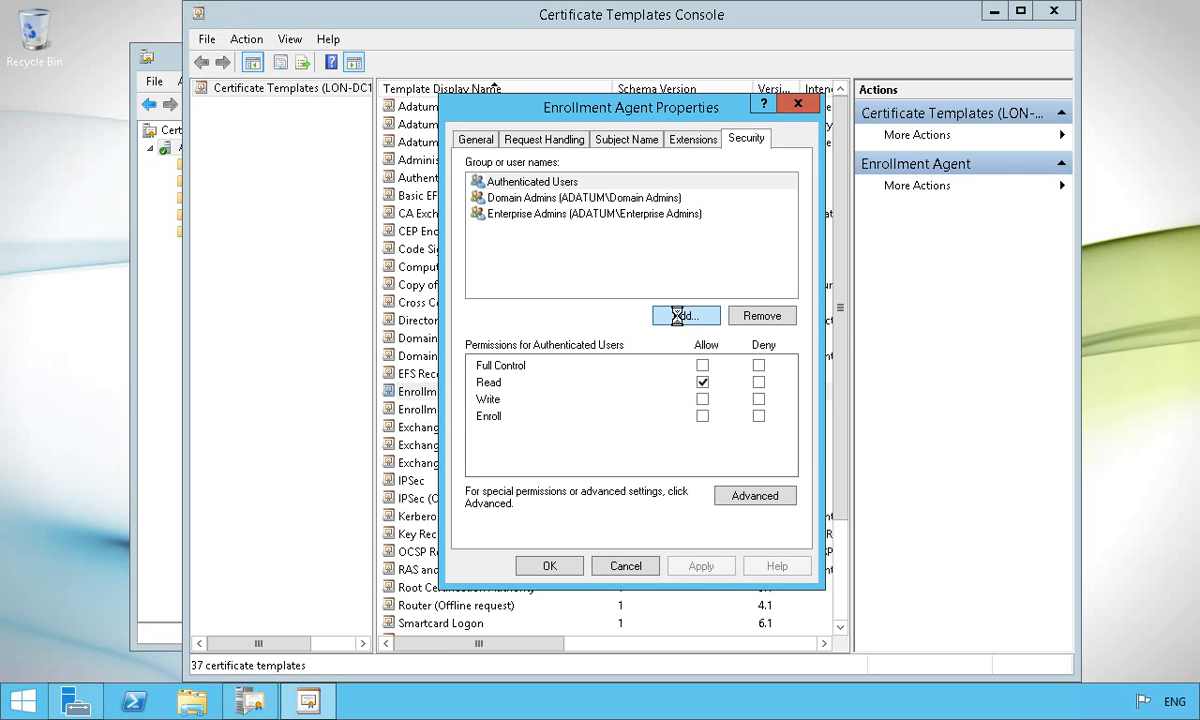
text(a)
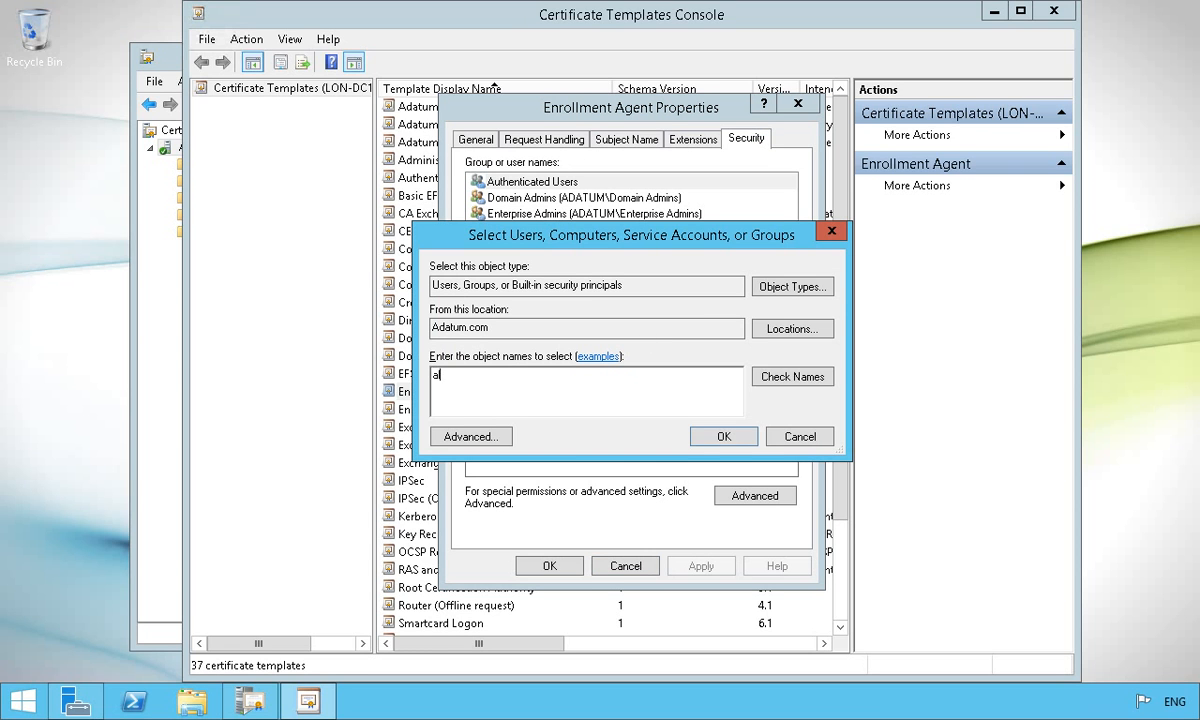
text(llie)
click(783, 383)
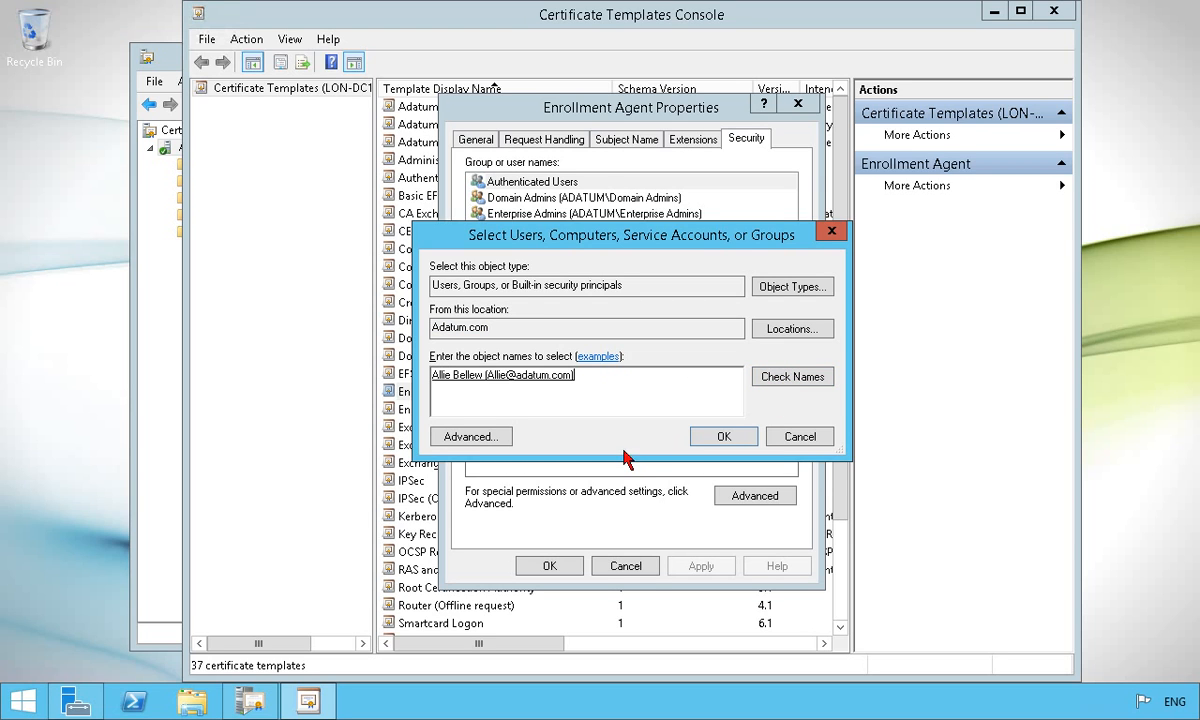
click(708, 440)
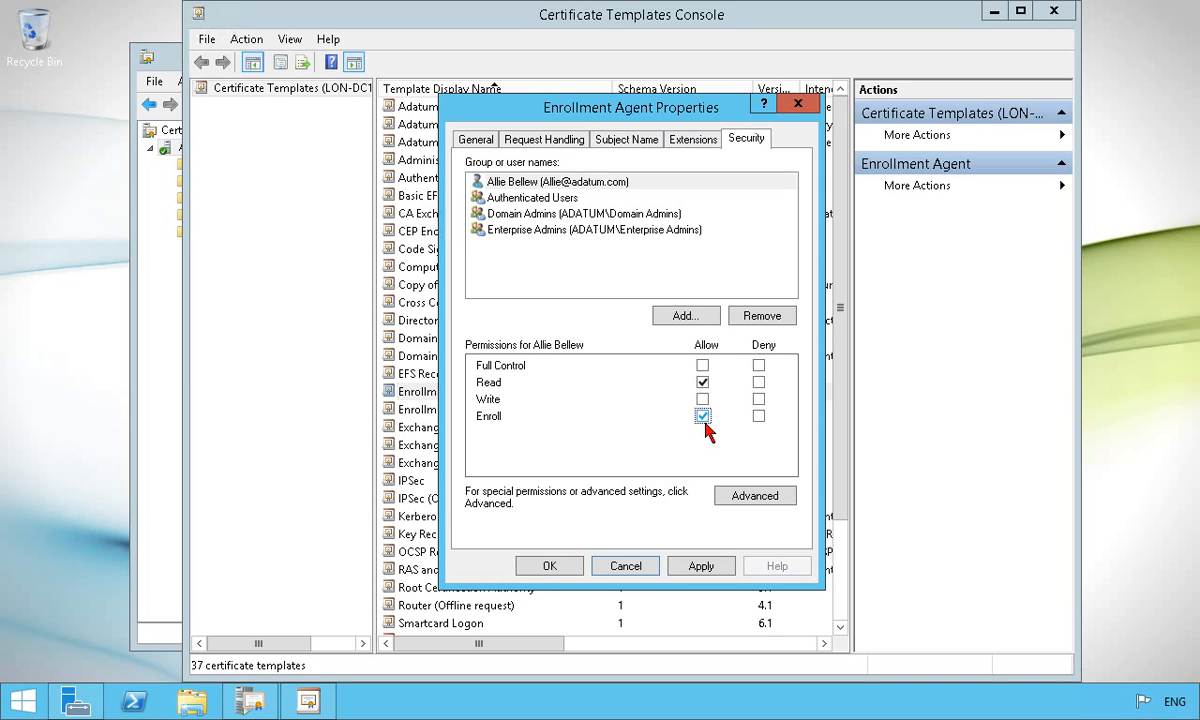
click(548, 566)
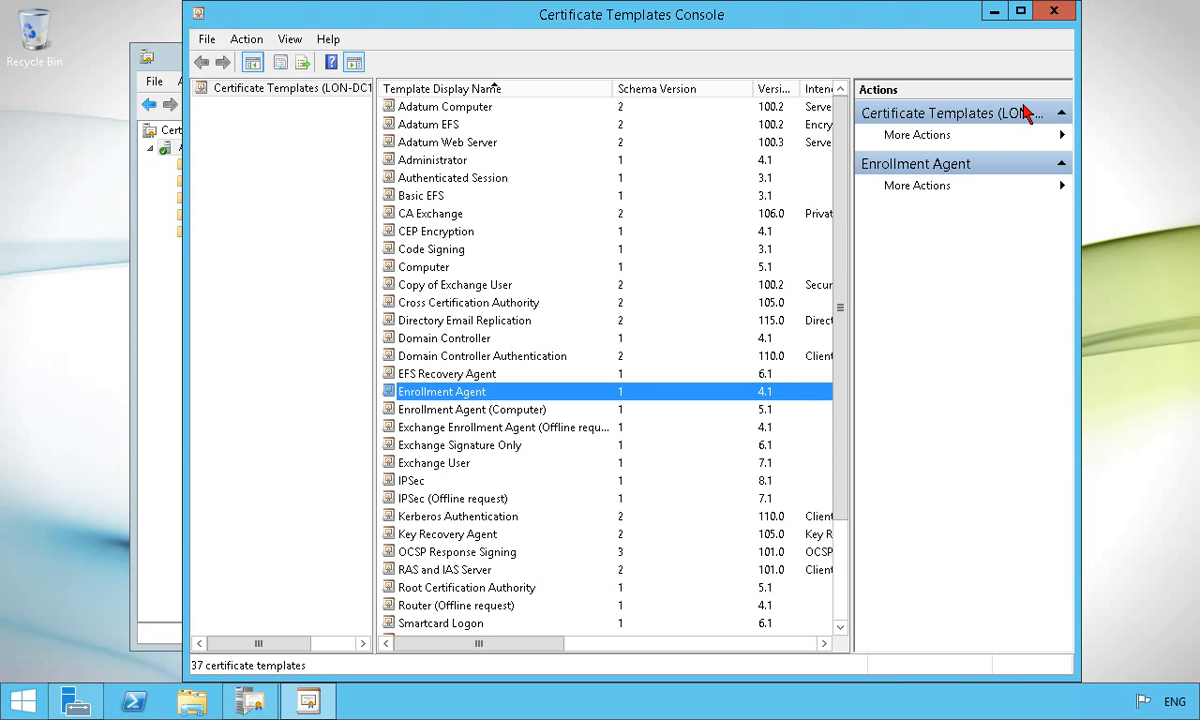
click(1058, 18)
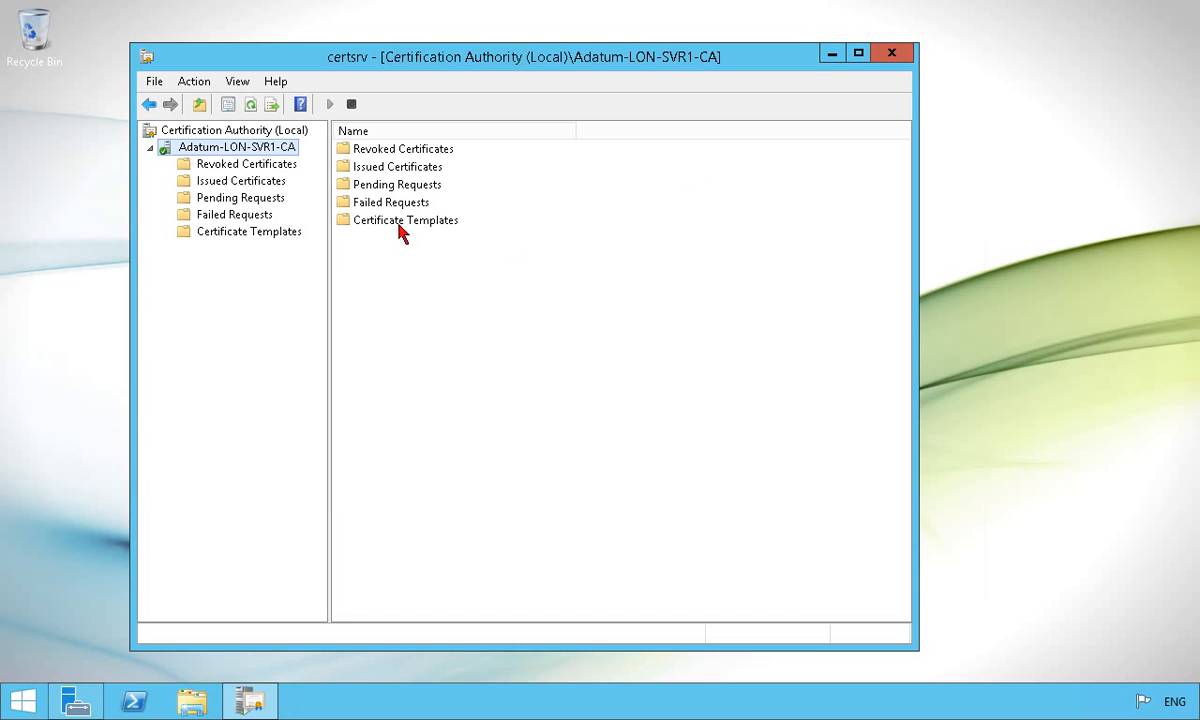
Enable the Enrollment Agent certificate template for issuing on the Adatum-LON-SVR1-CA certification authority
click(262, 231)
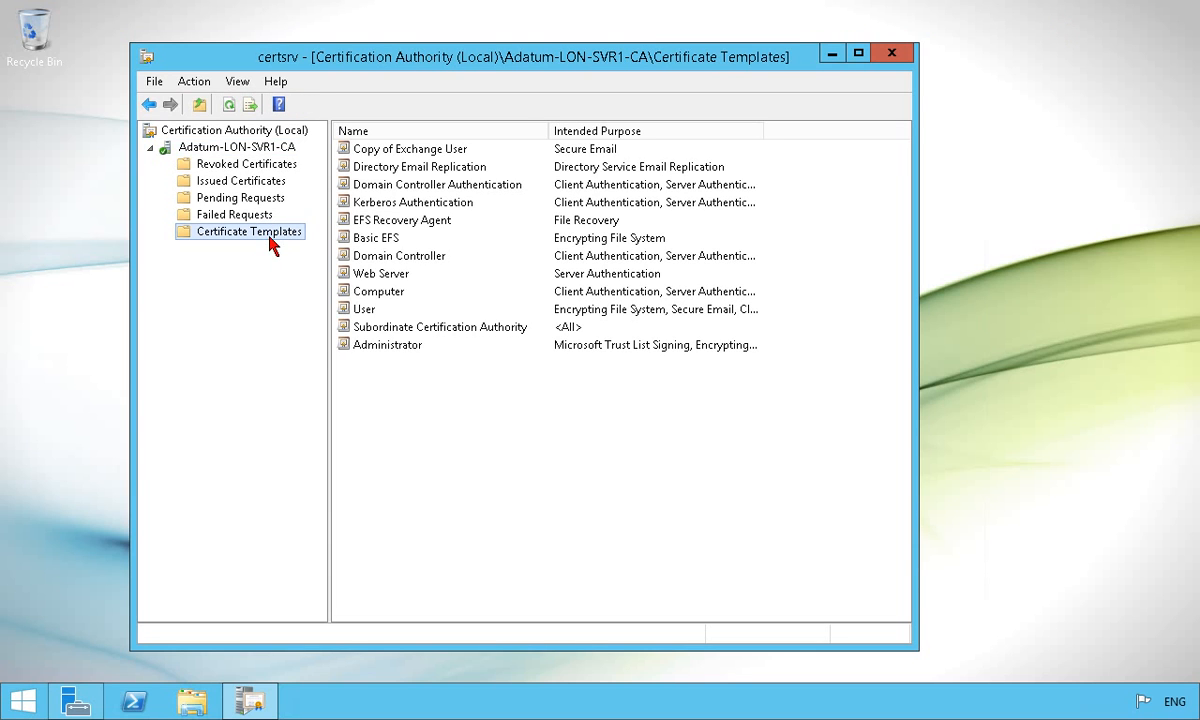
right_click(270, 240)
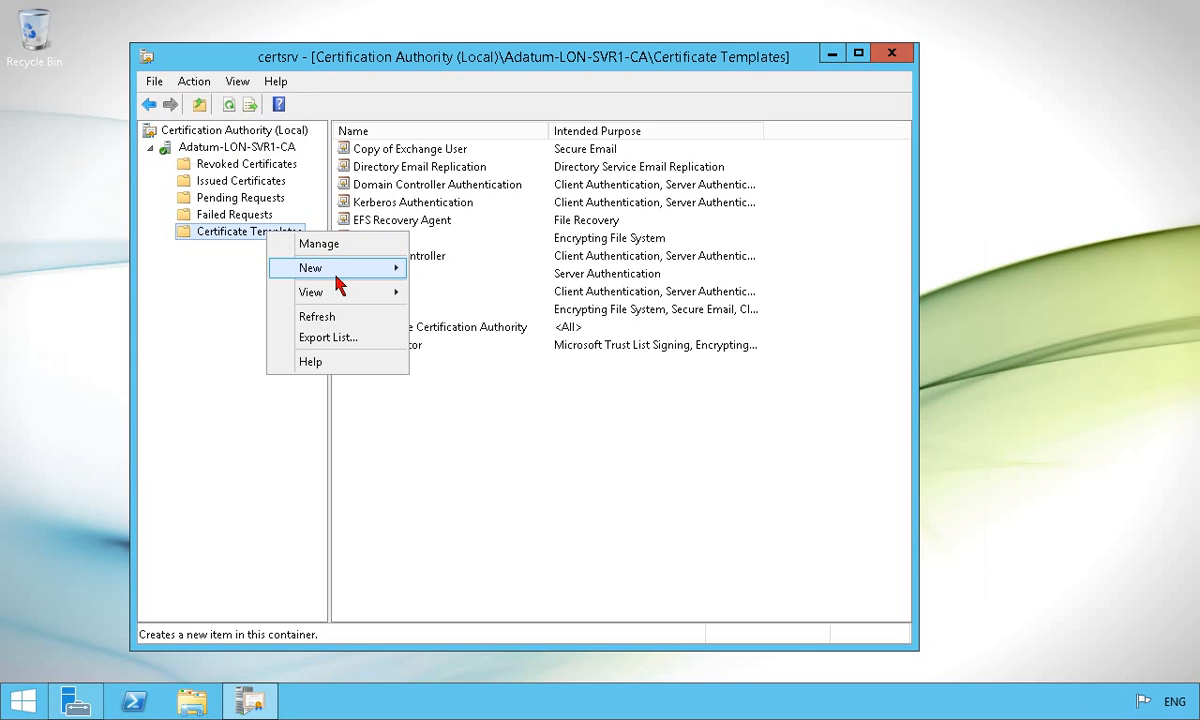
mouse_move(338, 279)
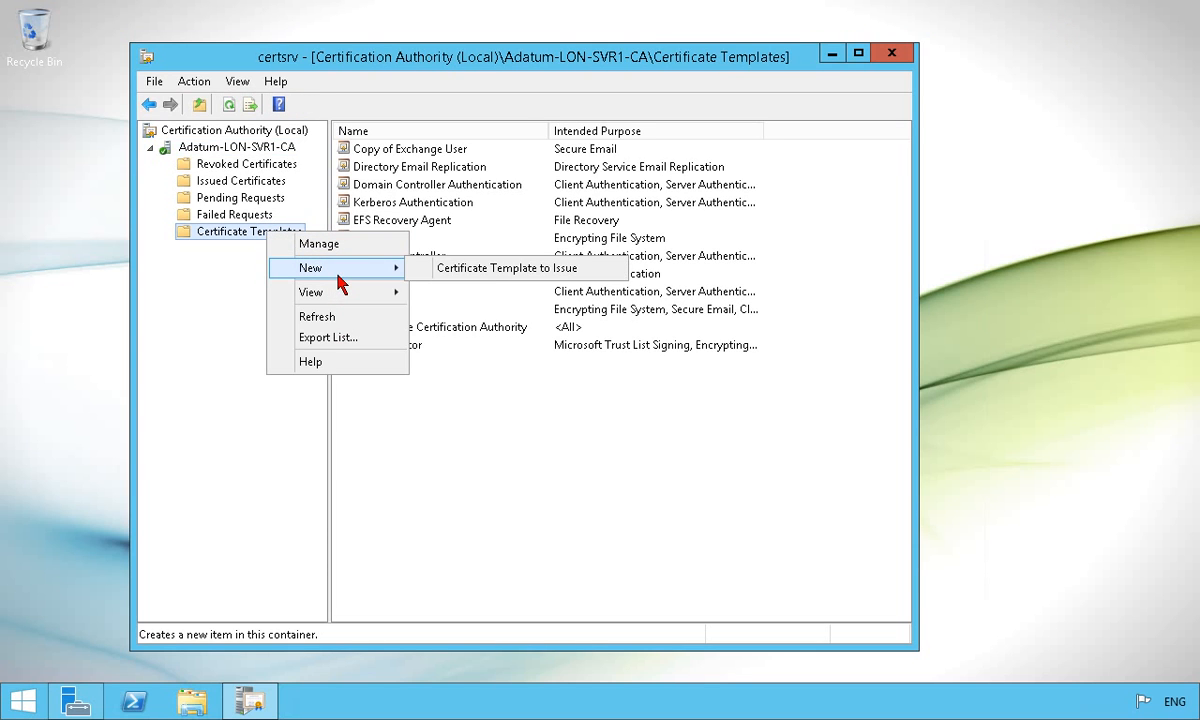
click(480, 270)
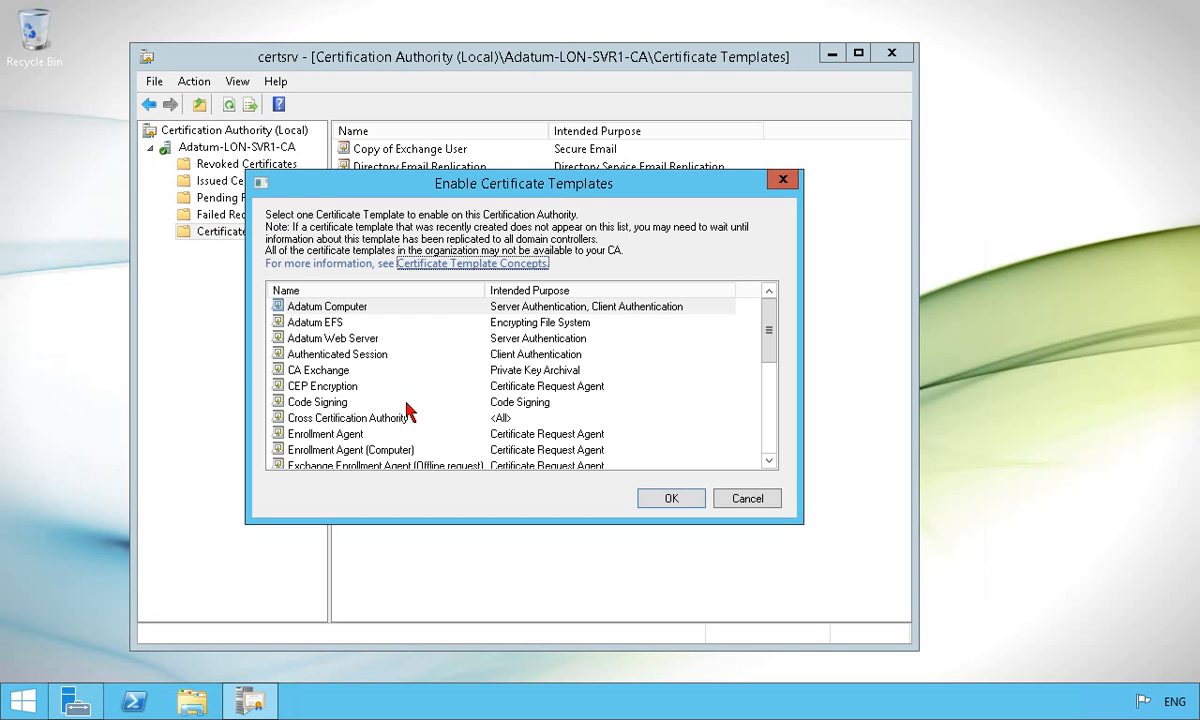
click(345, 440)
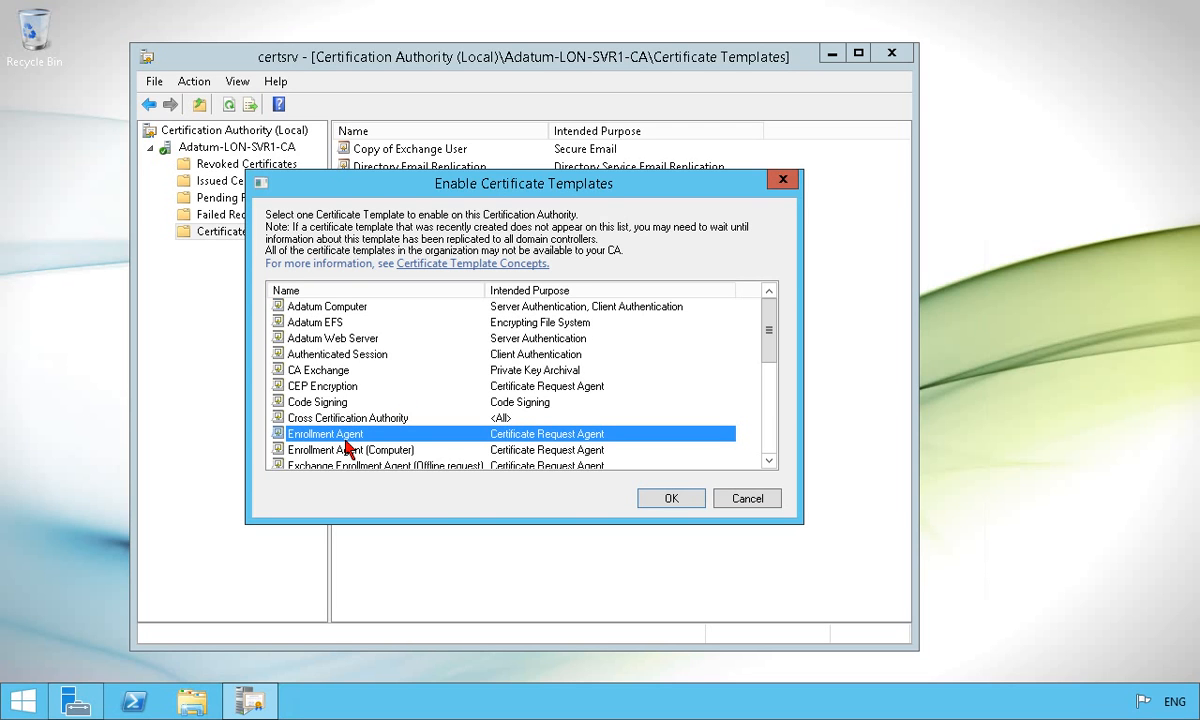
click(677, 497)
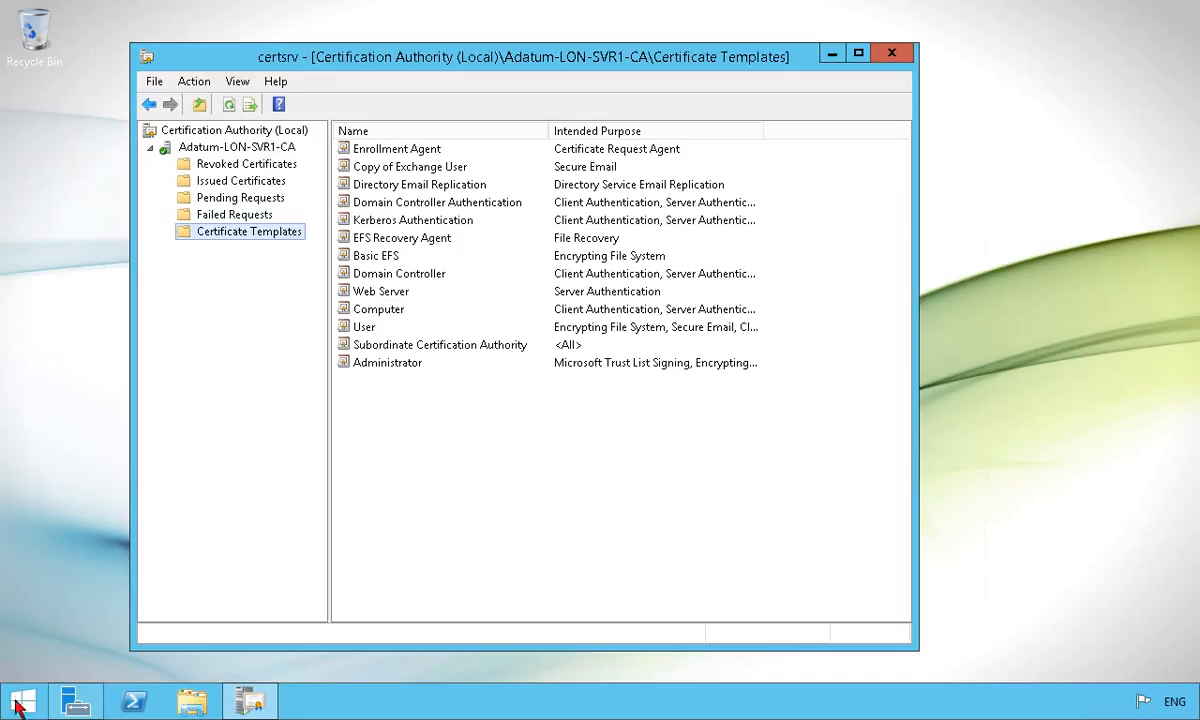
Switch to a new, empty management console by launching mmc.exe
click(20, 704)
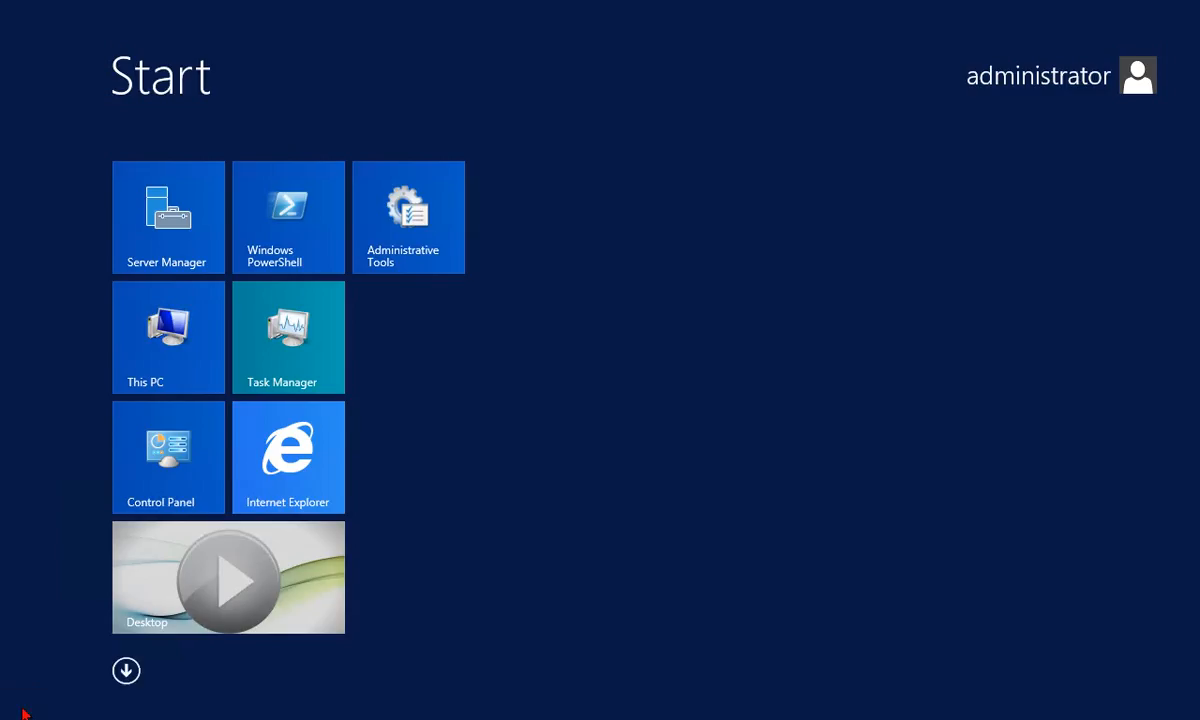
text(mmc.exe)
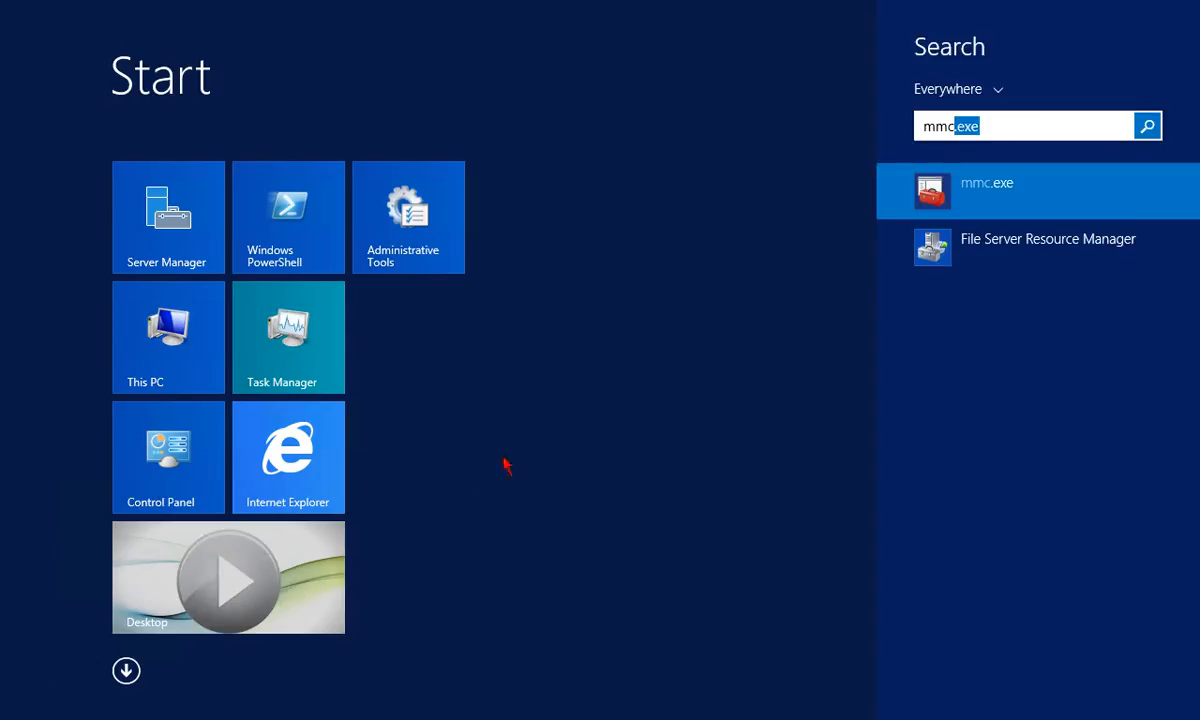
click(996, 197)
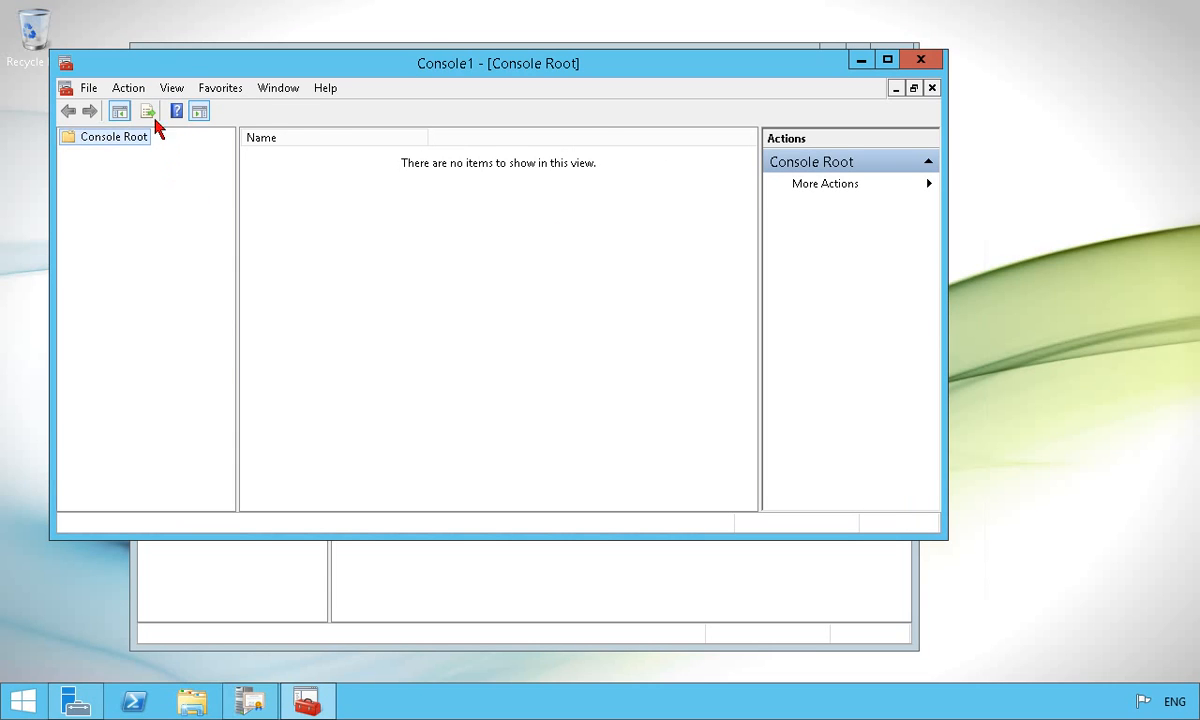
Add the Certificates snap-in for My user account to the console
click(90, 89)
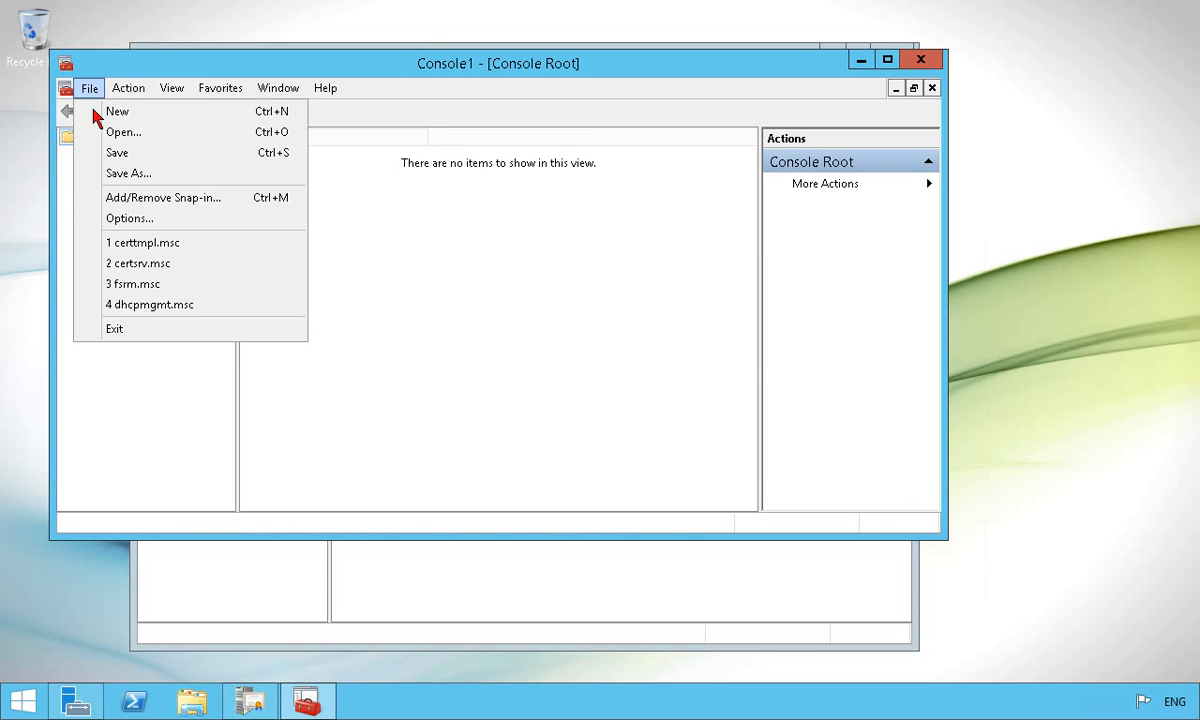
click(148, 200)
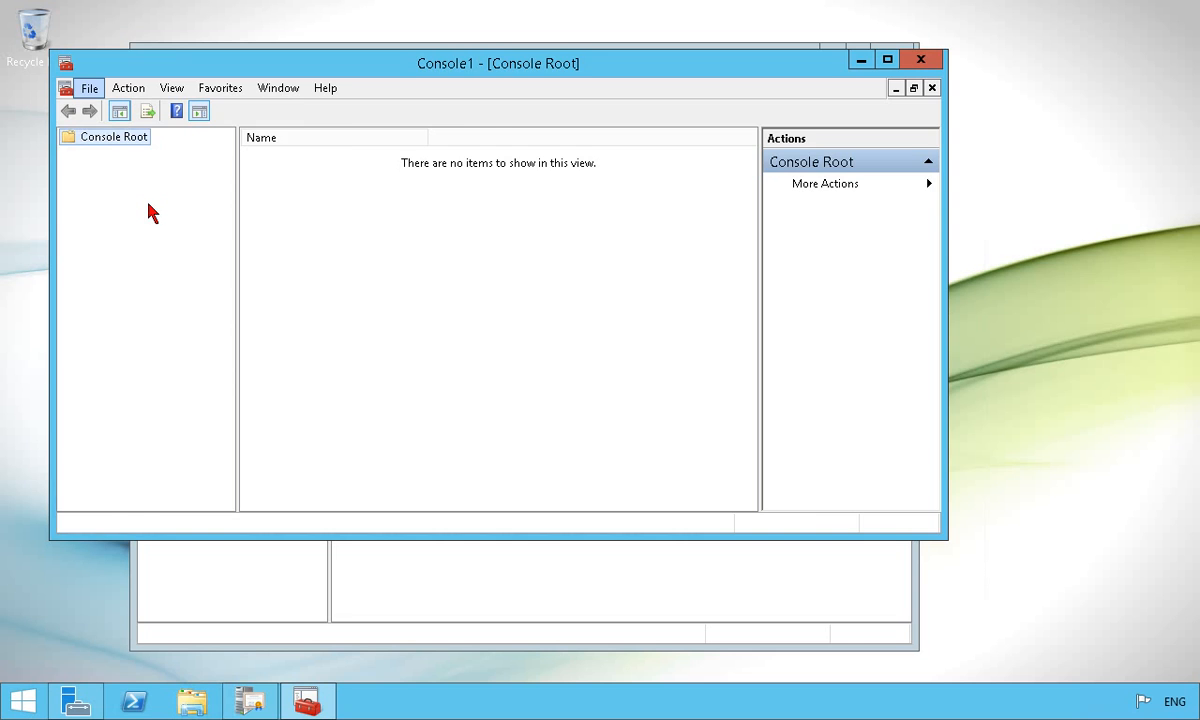
click(252, 233)
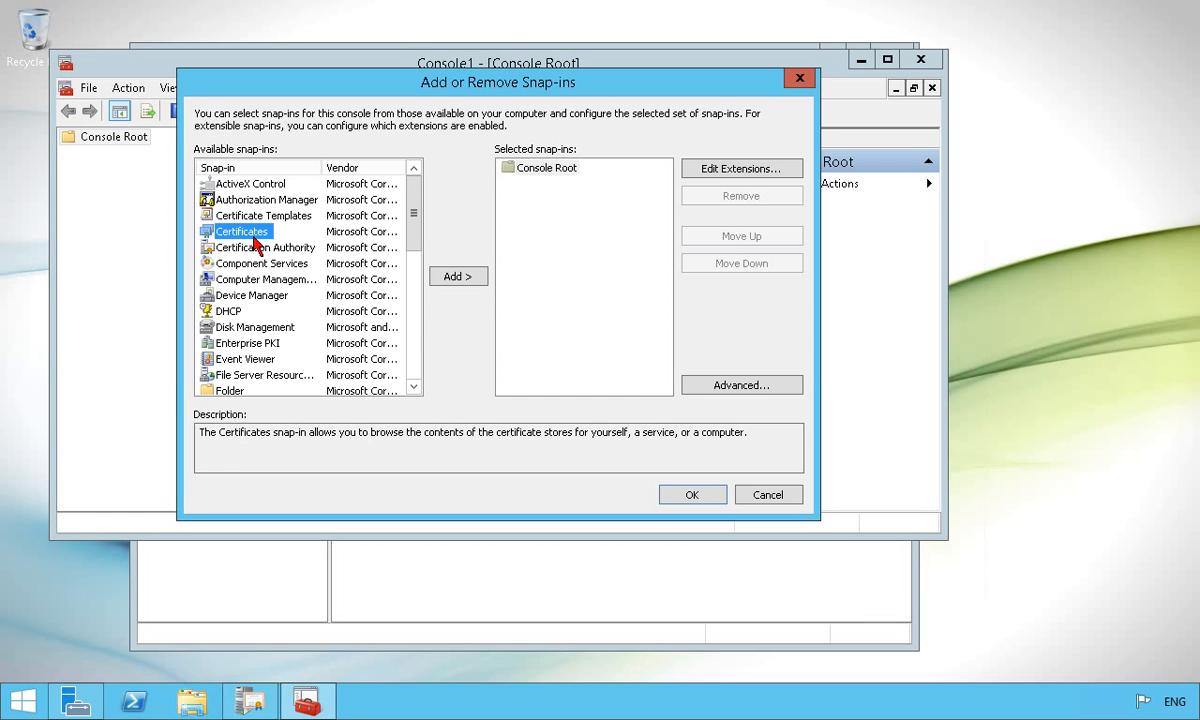
click(455, 281)
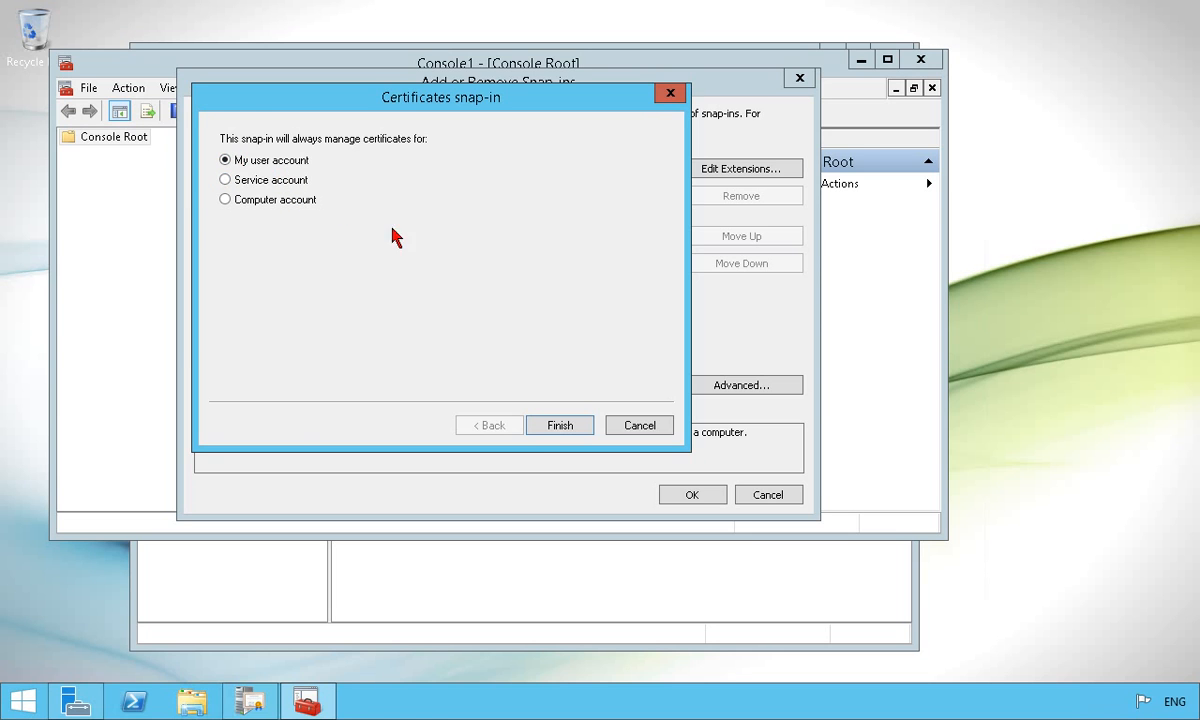
click(562, 430)
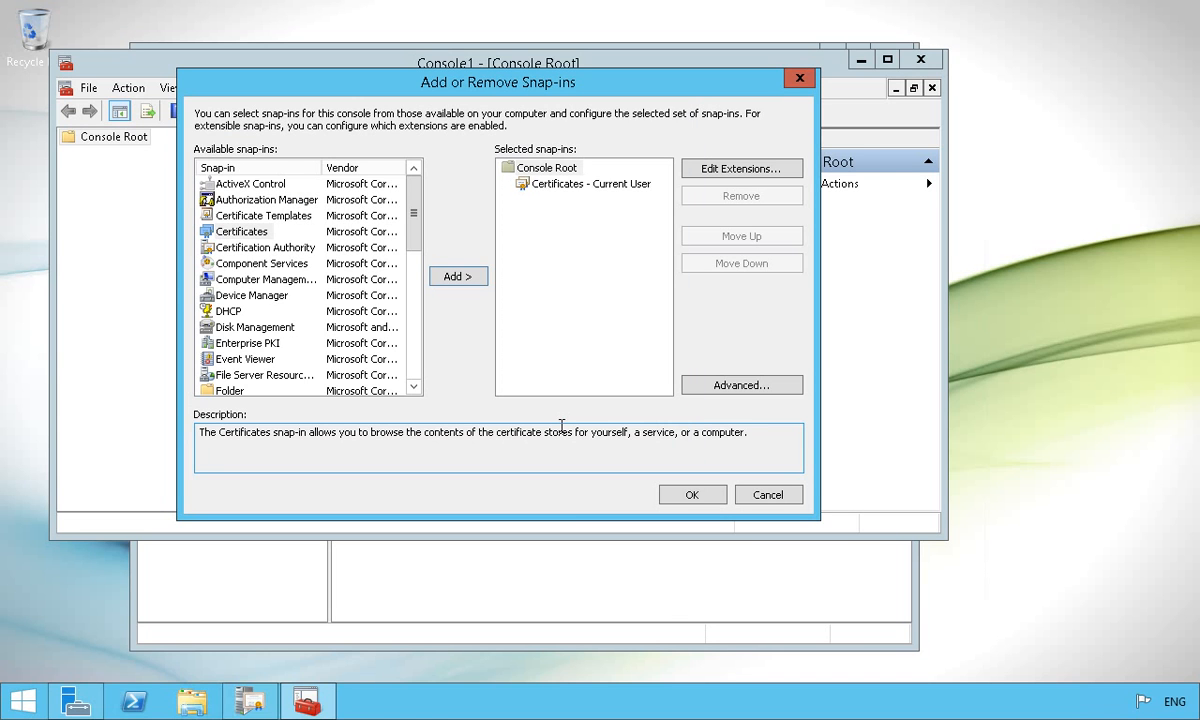
click(704, 497)
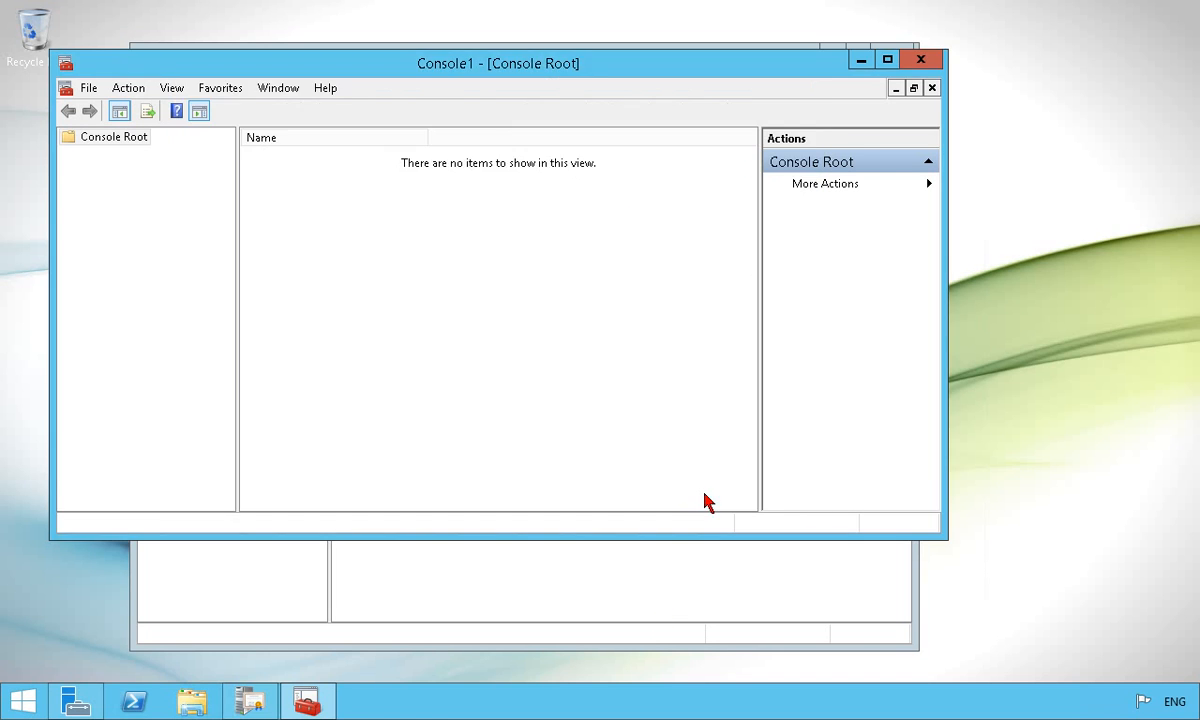
Start a new certificate request in the current user's Personal store using the Active Directory Enrollment Policy
click(69, 154)
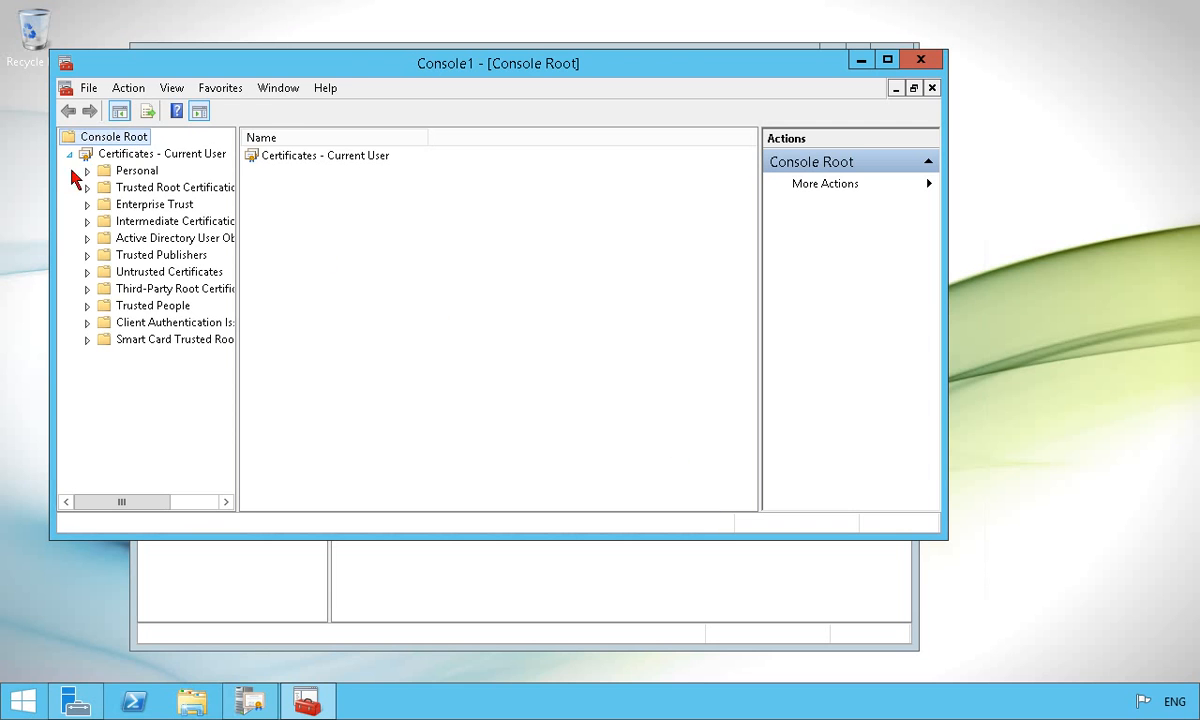
click(131, 172)
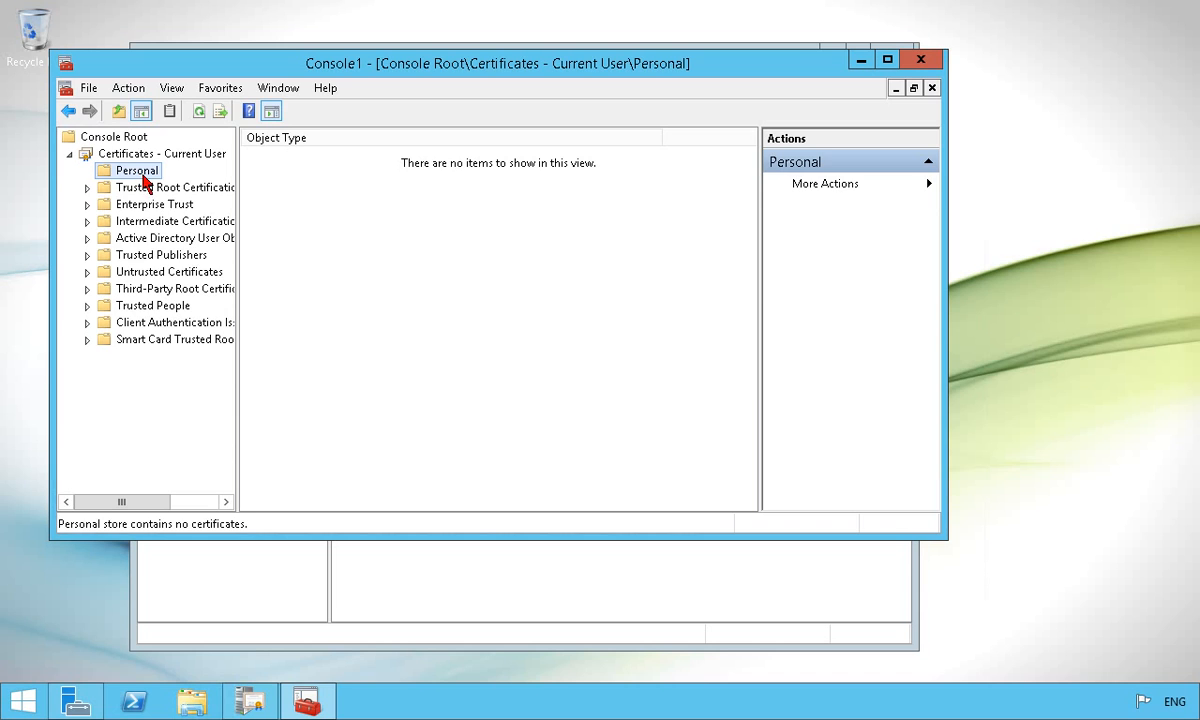
right_click(143, 177)
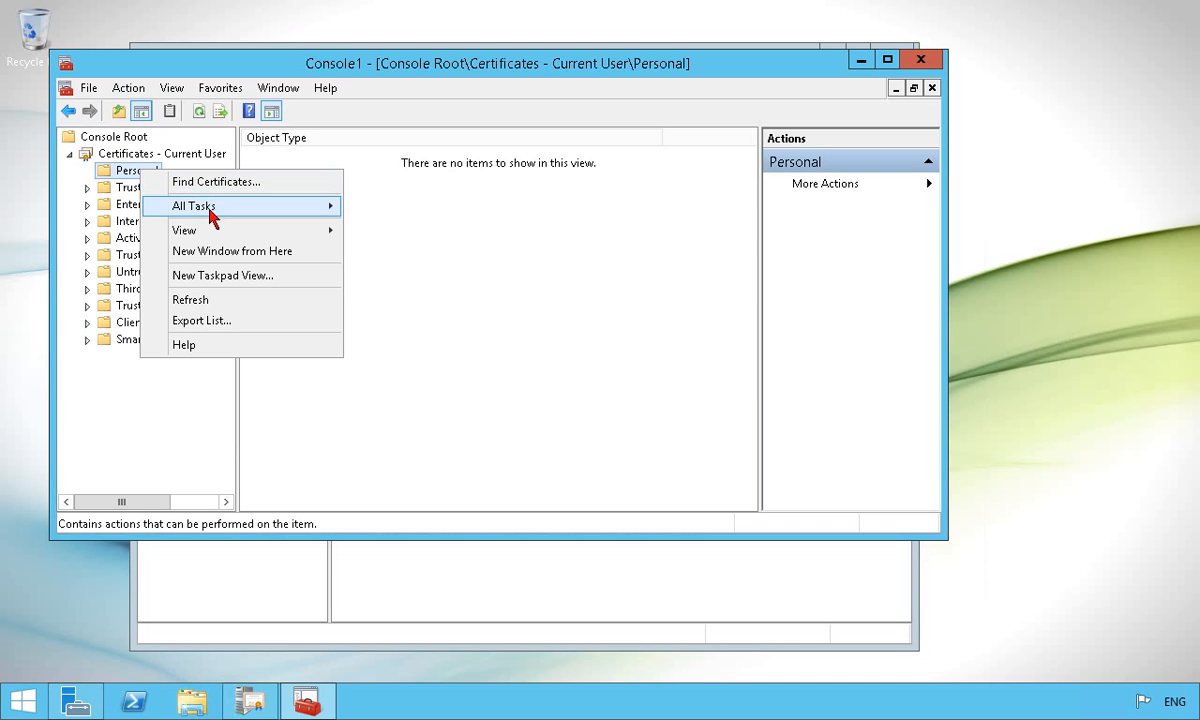
mouse_move(211, 216)
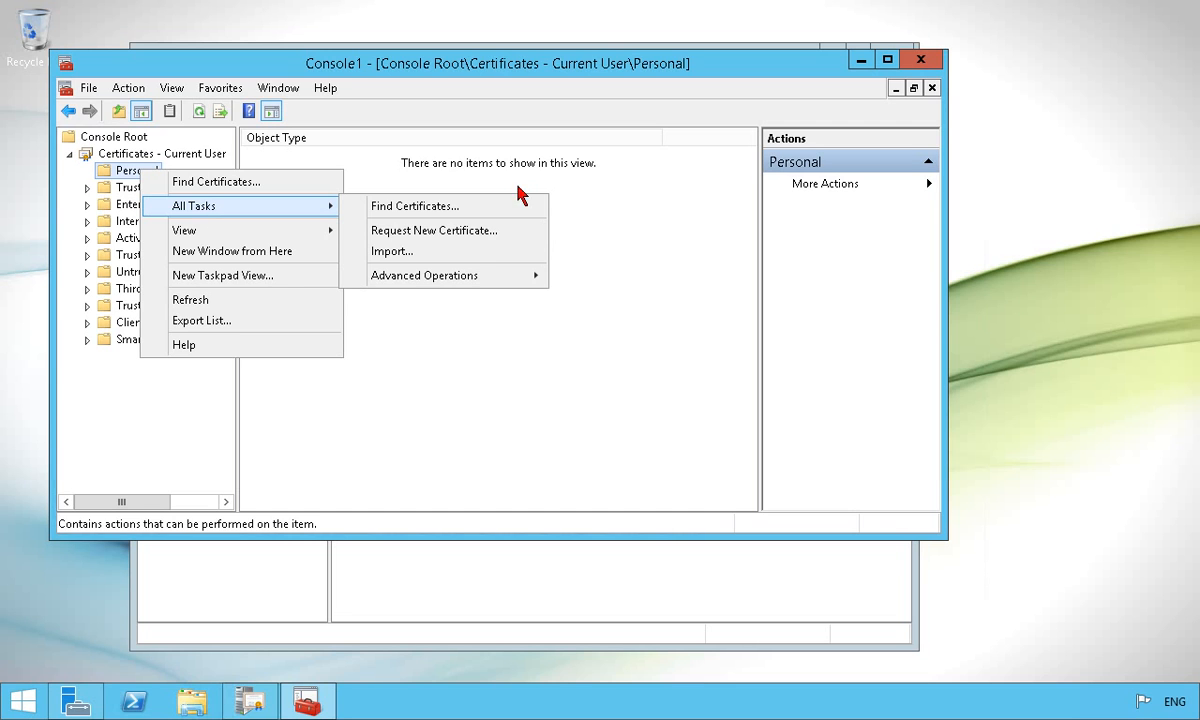
click(450, 231)
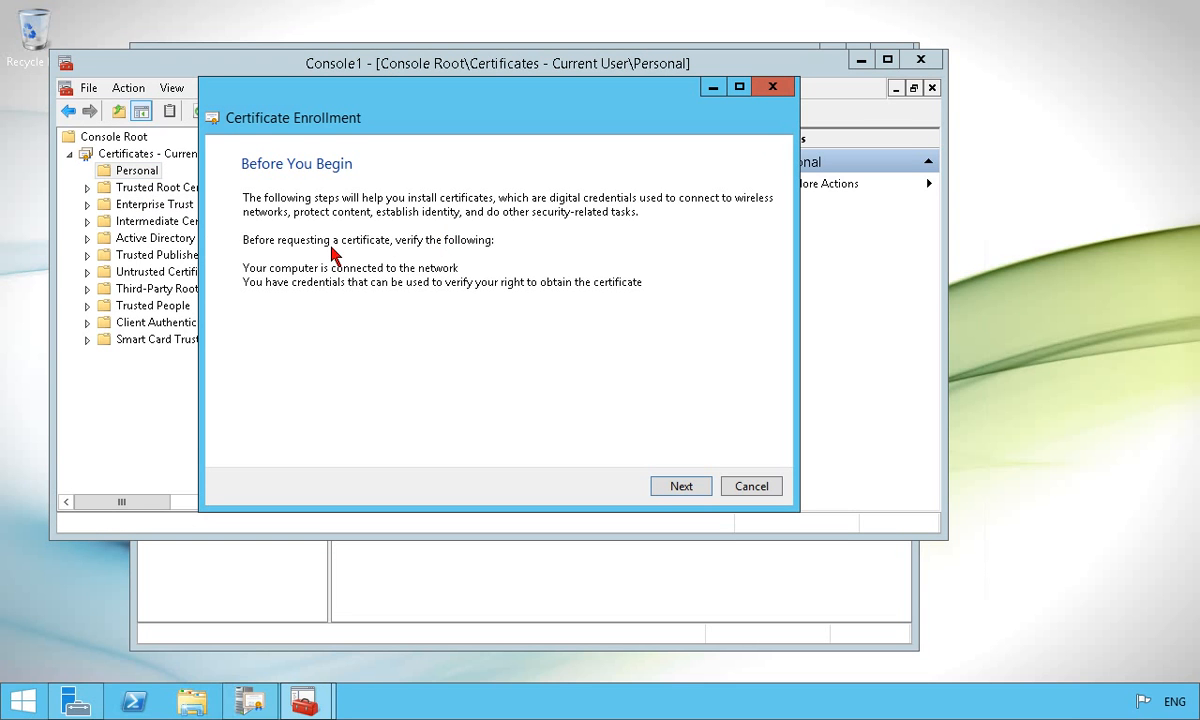
click(680, 487)
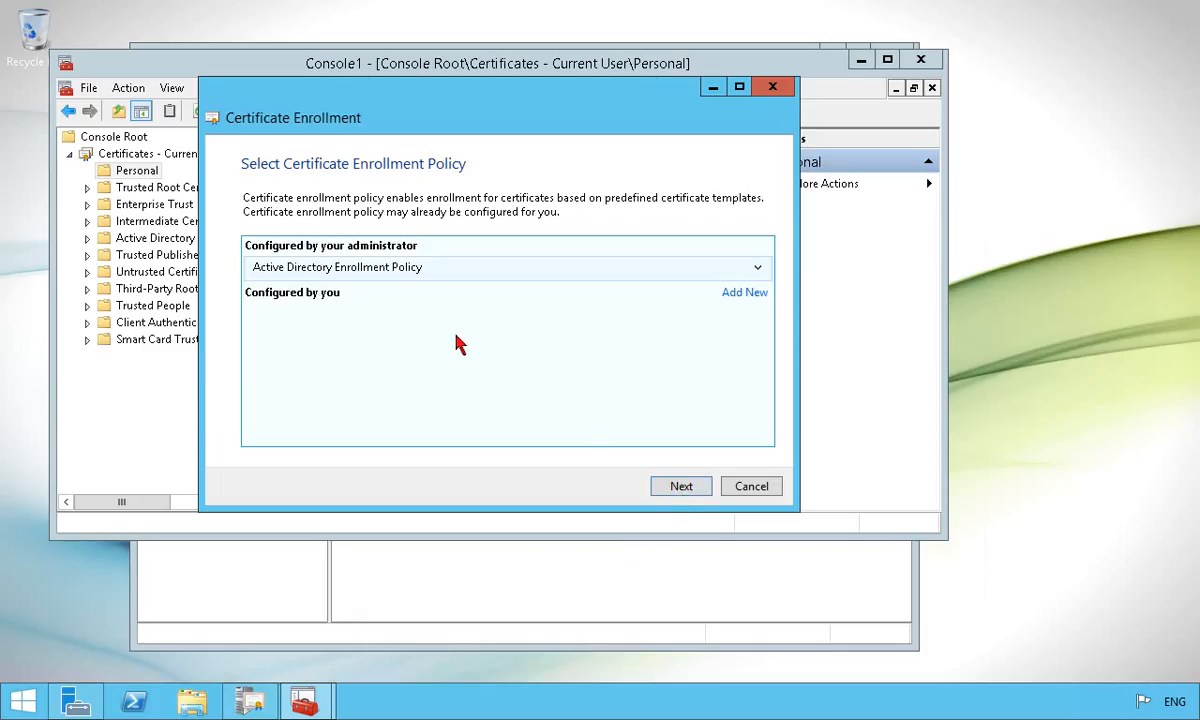
click(684, 489)
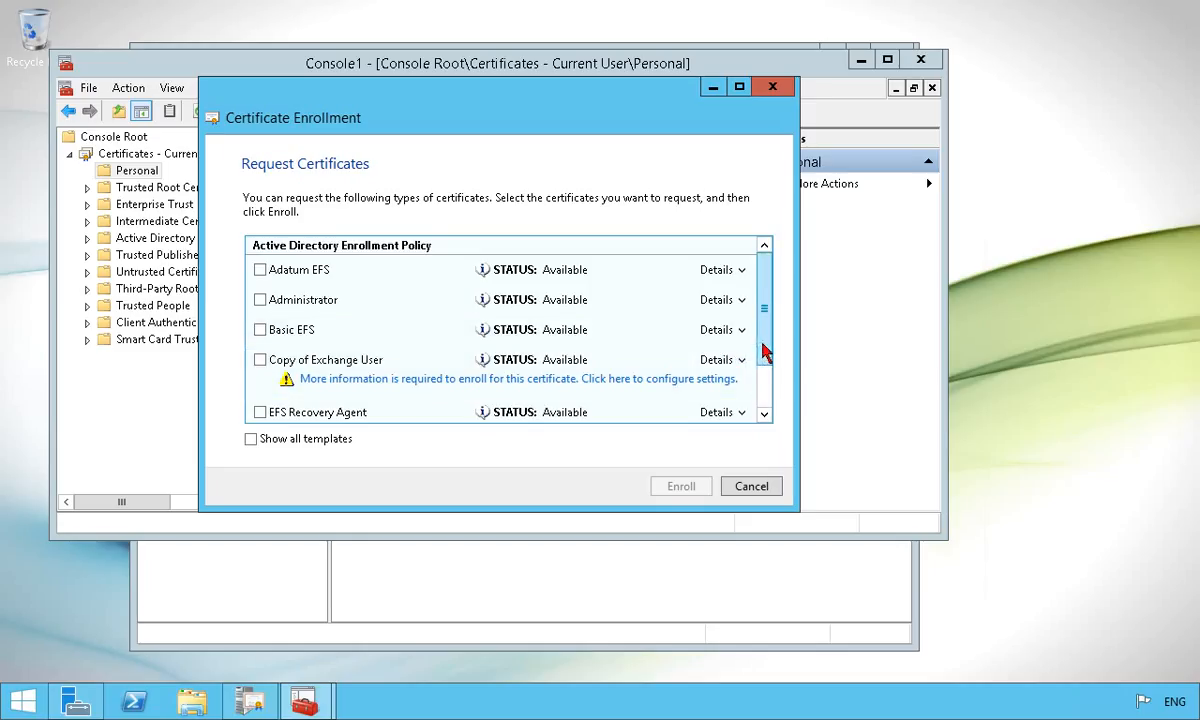
Enroll for the Enrollment Agent certificate and open the Personal store's Certificates folder
drag(763, 350, 763, 420)
click(260, 374)
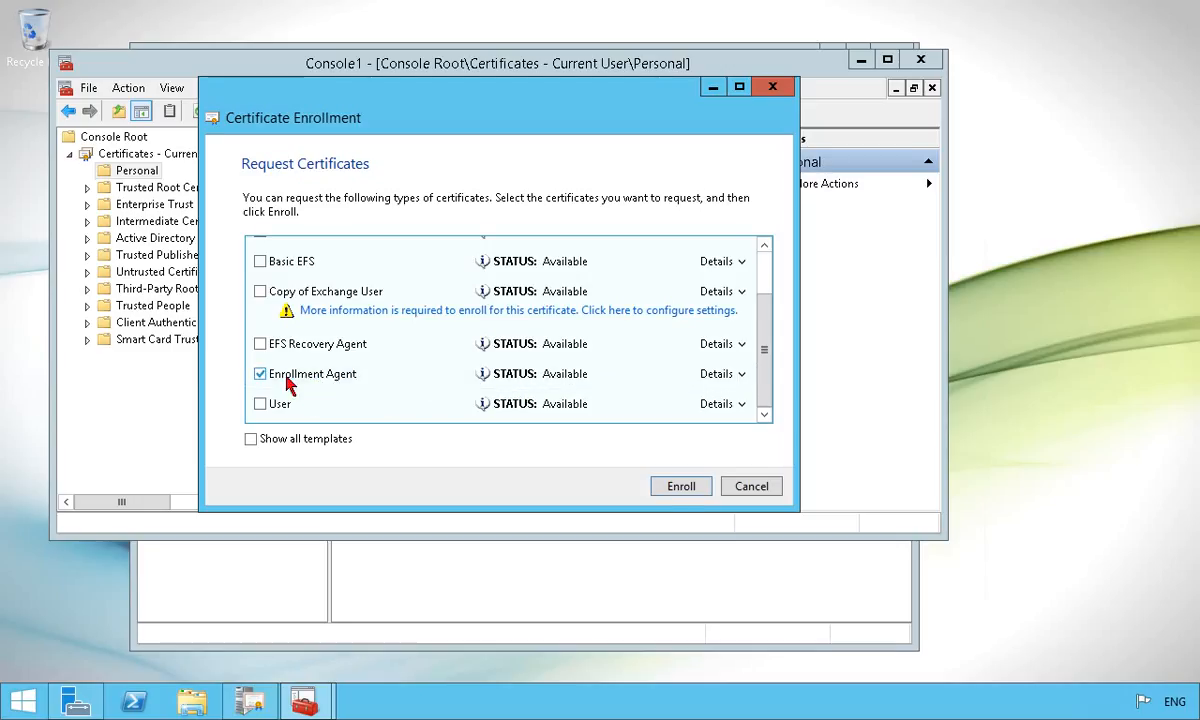
click(681, 488)
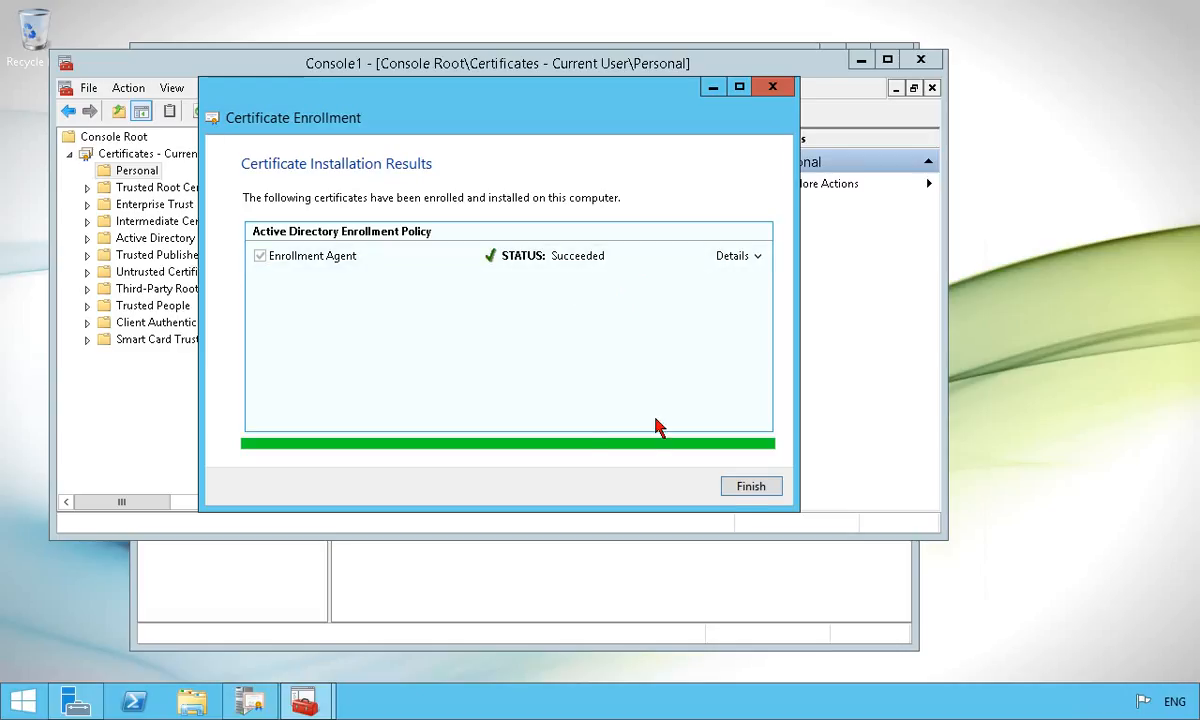
click(753, 488)
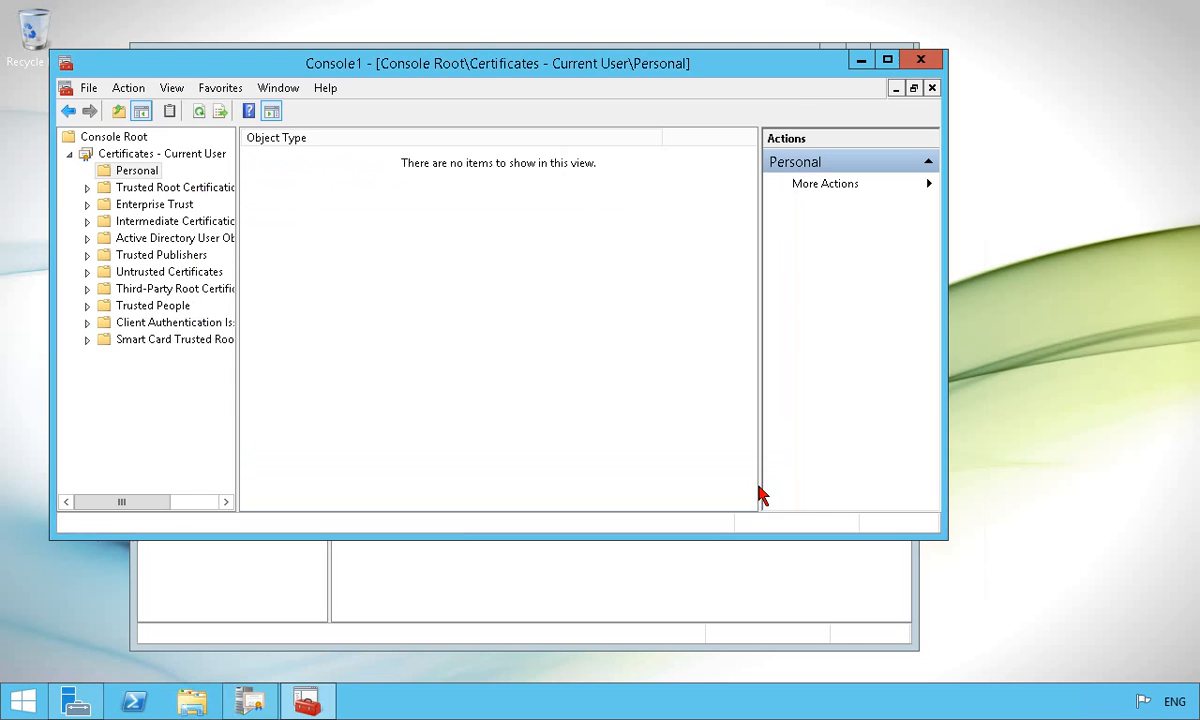
click(152, 184)
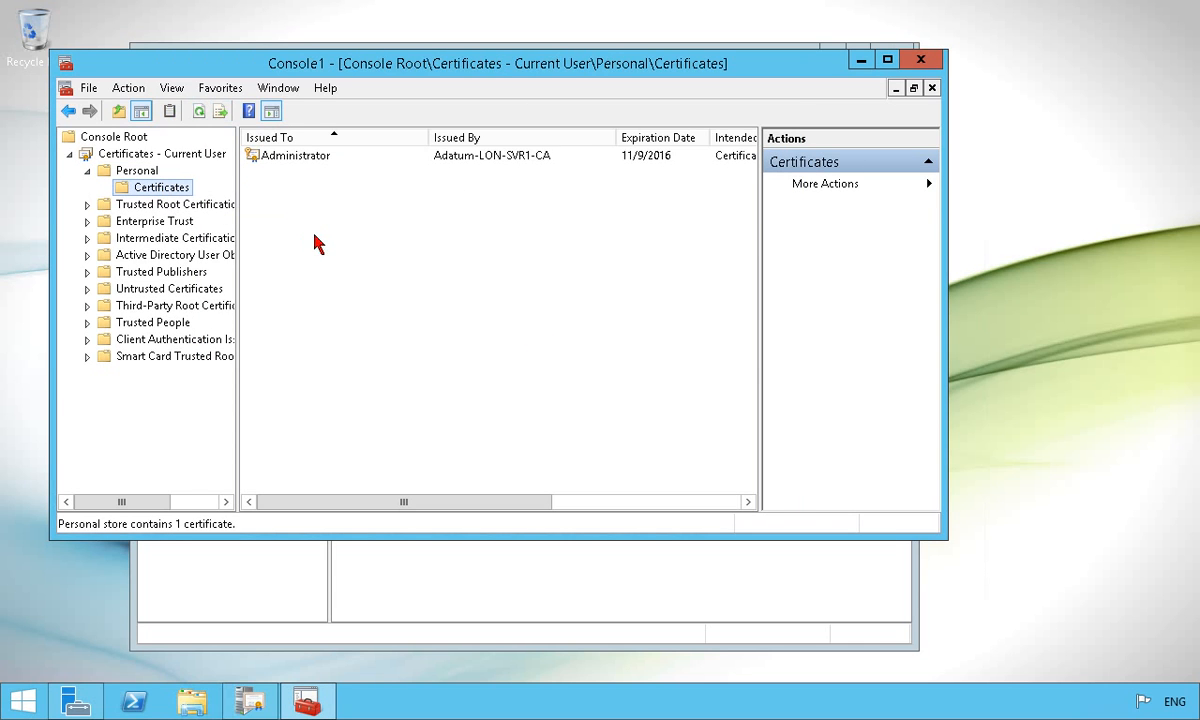
Check which certificate template the new certificate in the Personal store is based on, and minimize the console
click(301, 158)
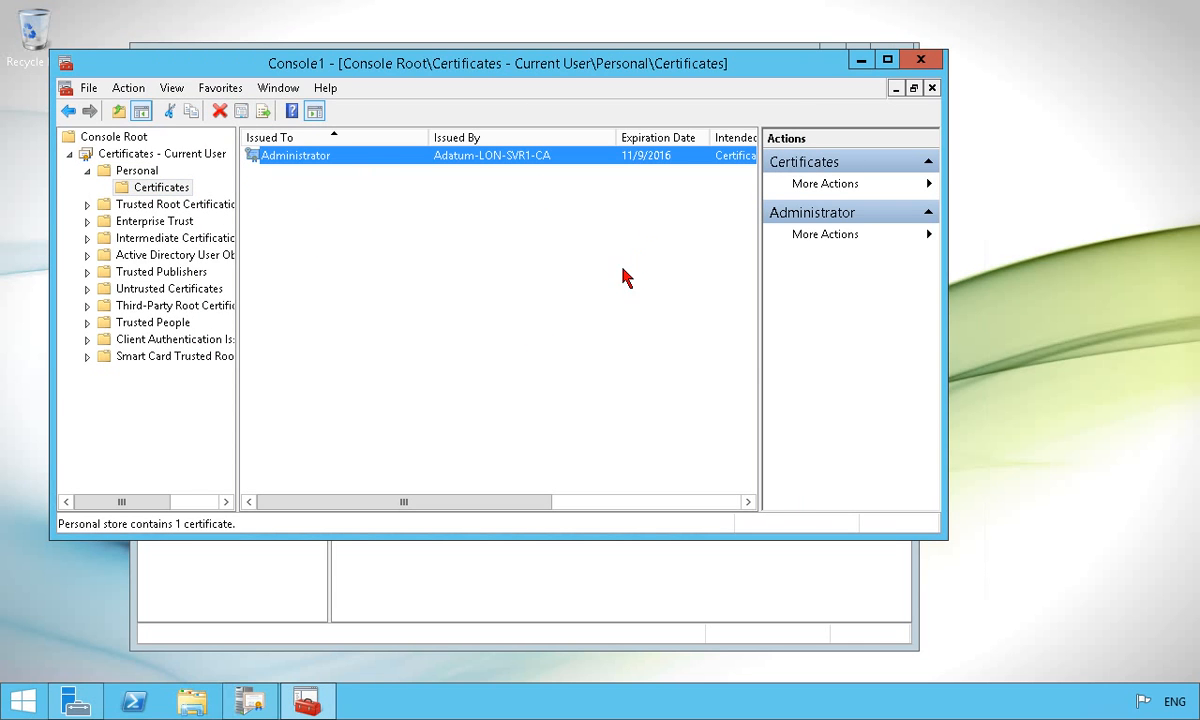
drag(490, 502, 681, 509)
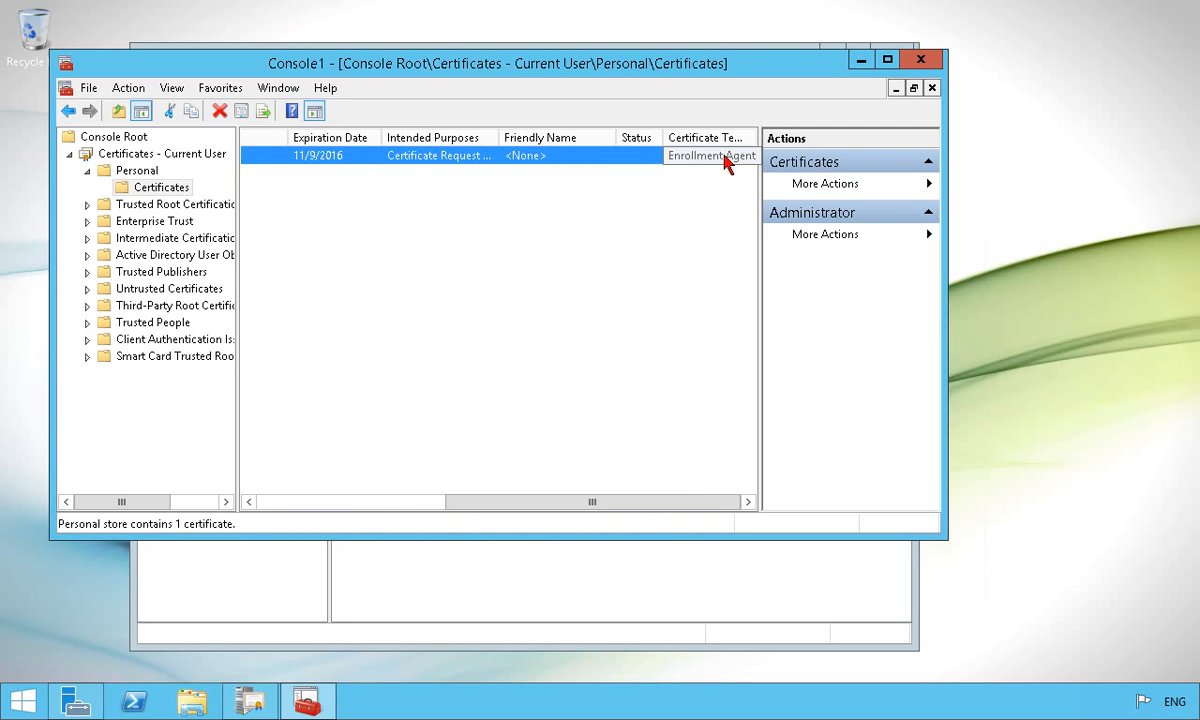
click(861, 60)
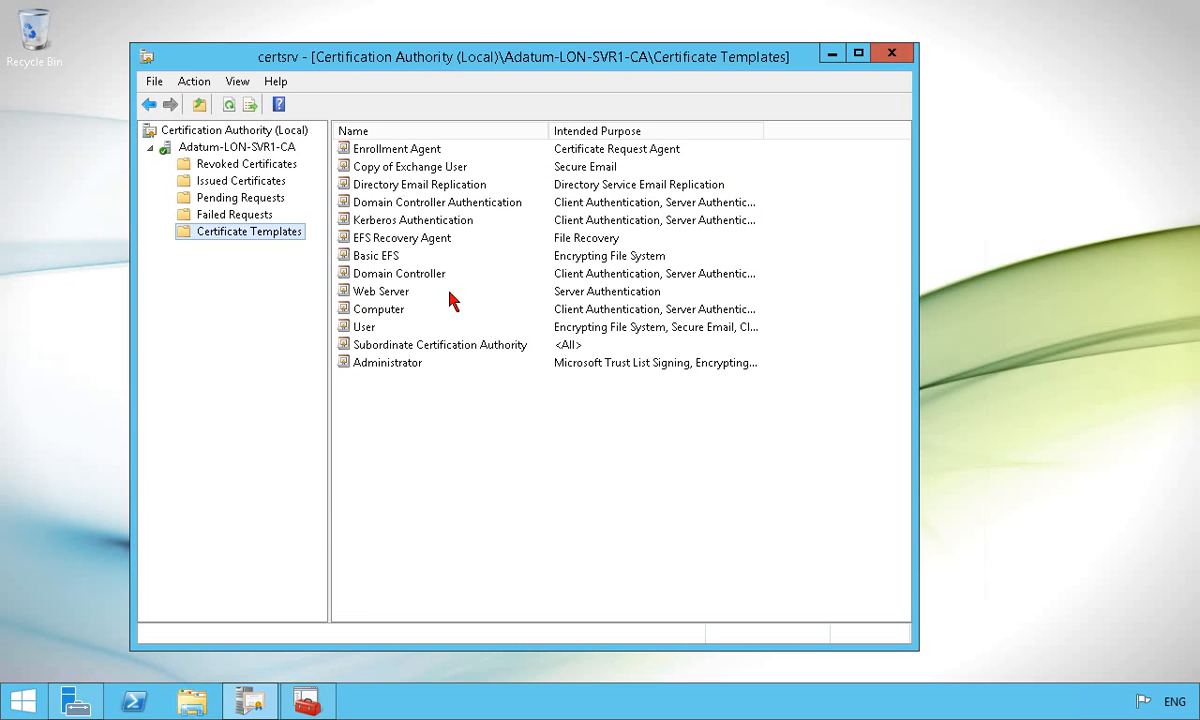
Try restricting enrollment agents in the properties of the Adatum-LON-SVR1-CA certification authority, accepting the delegation notice
click(249, 148)
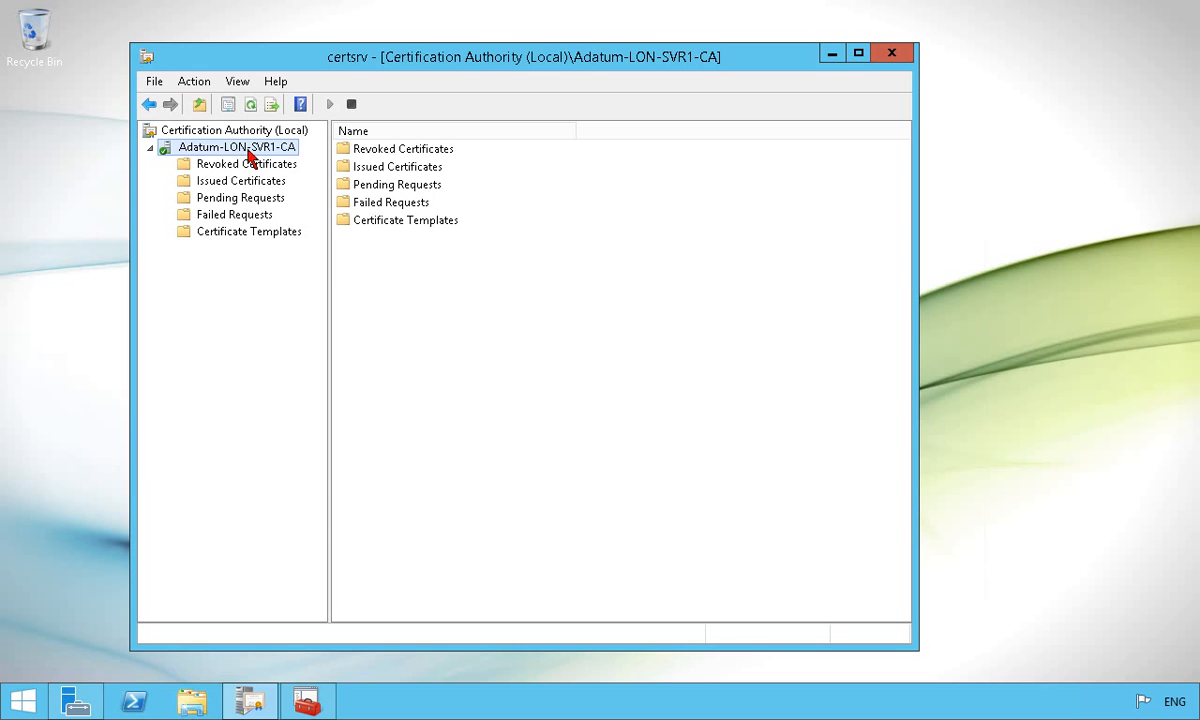
right_click(250, 157)
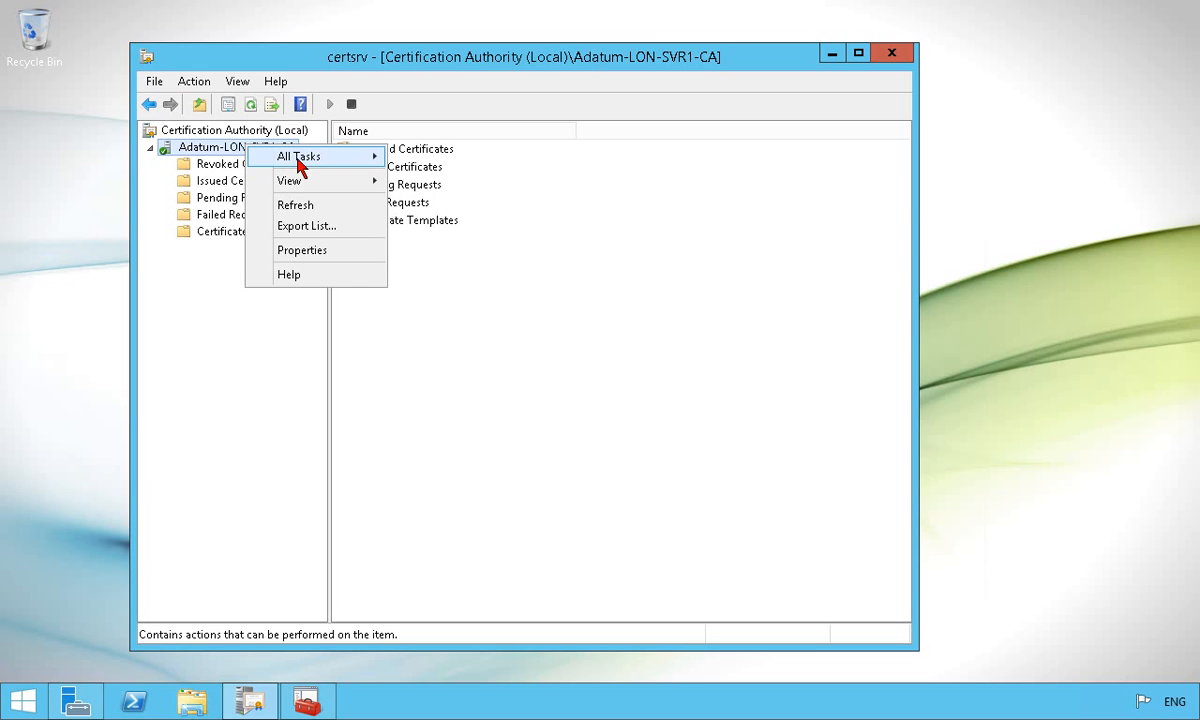
click(305, 252)
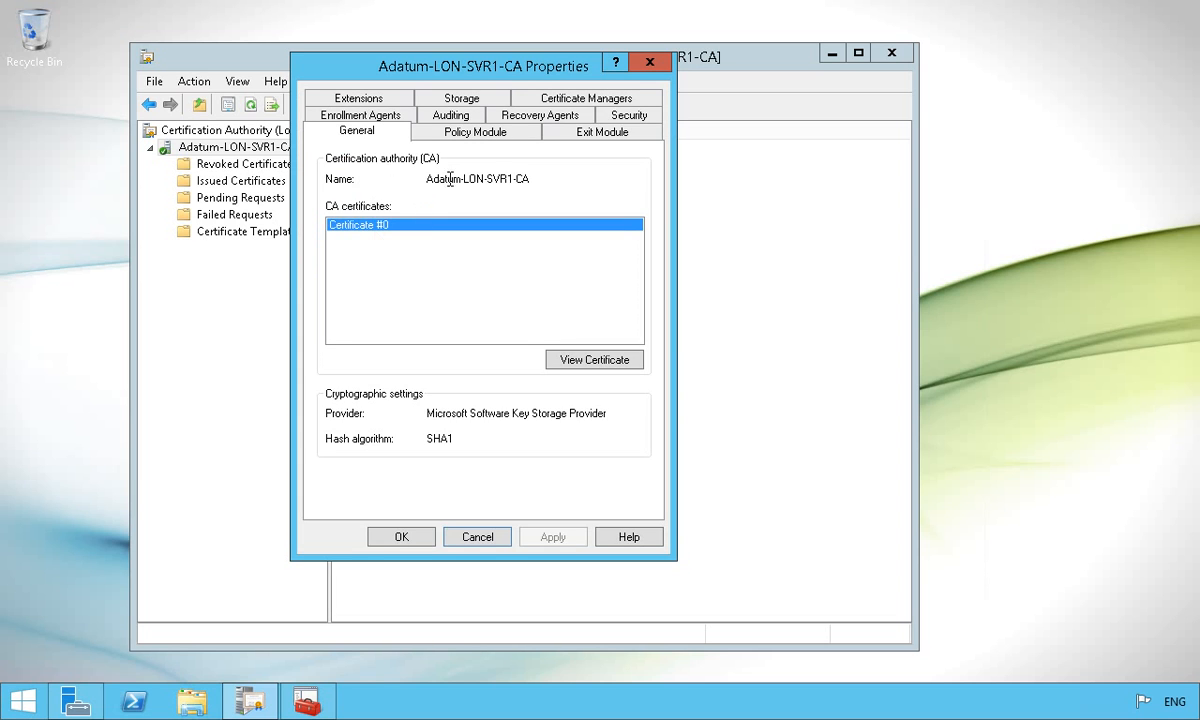
click(362, 117)
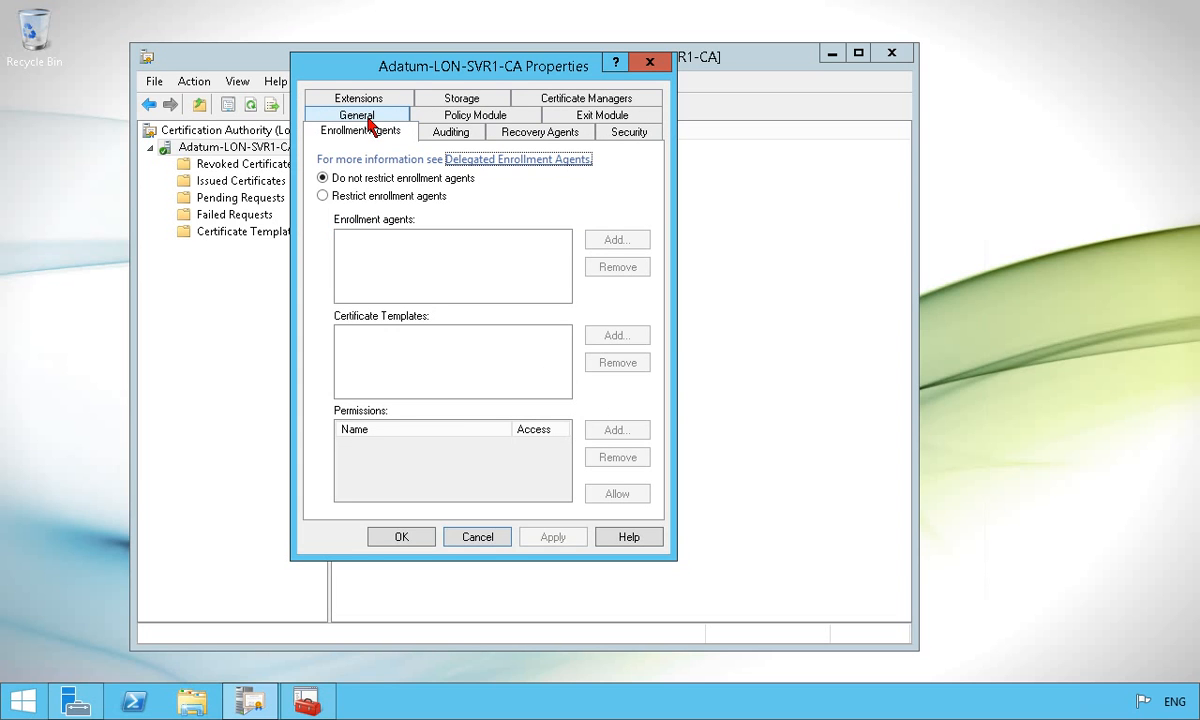
click(345, 197)
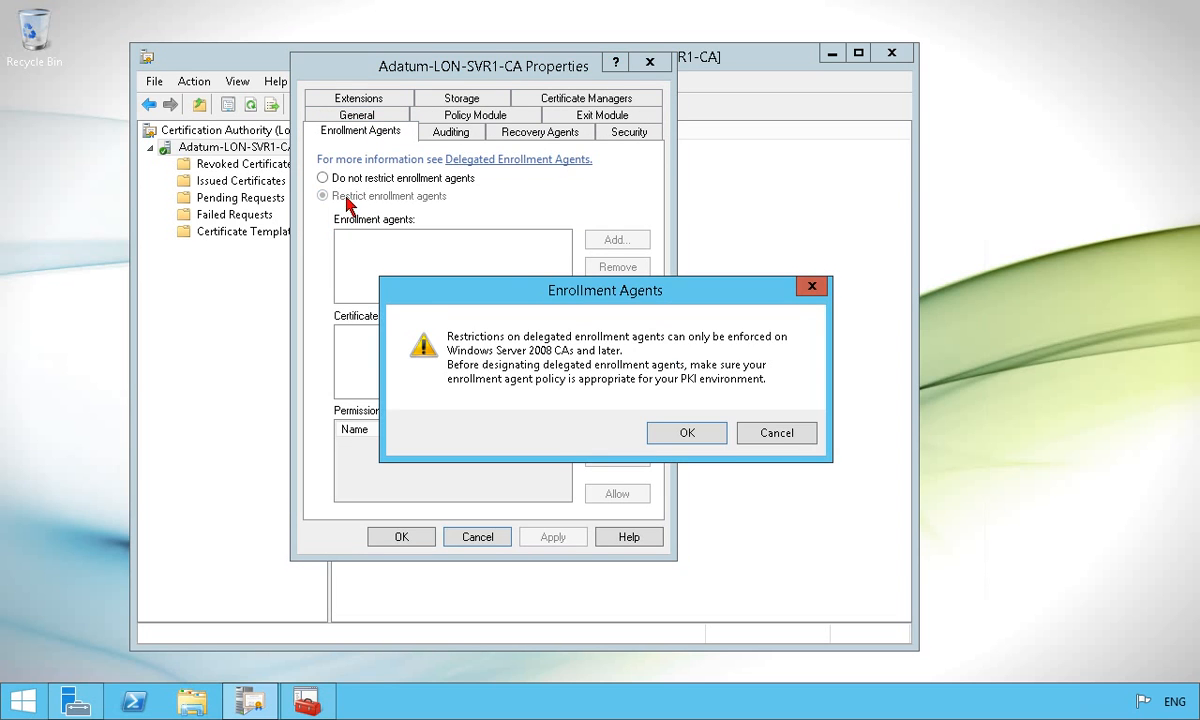
click(686, 432)
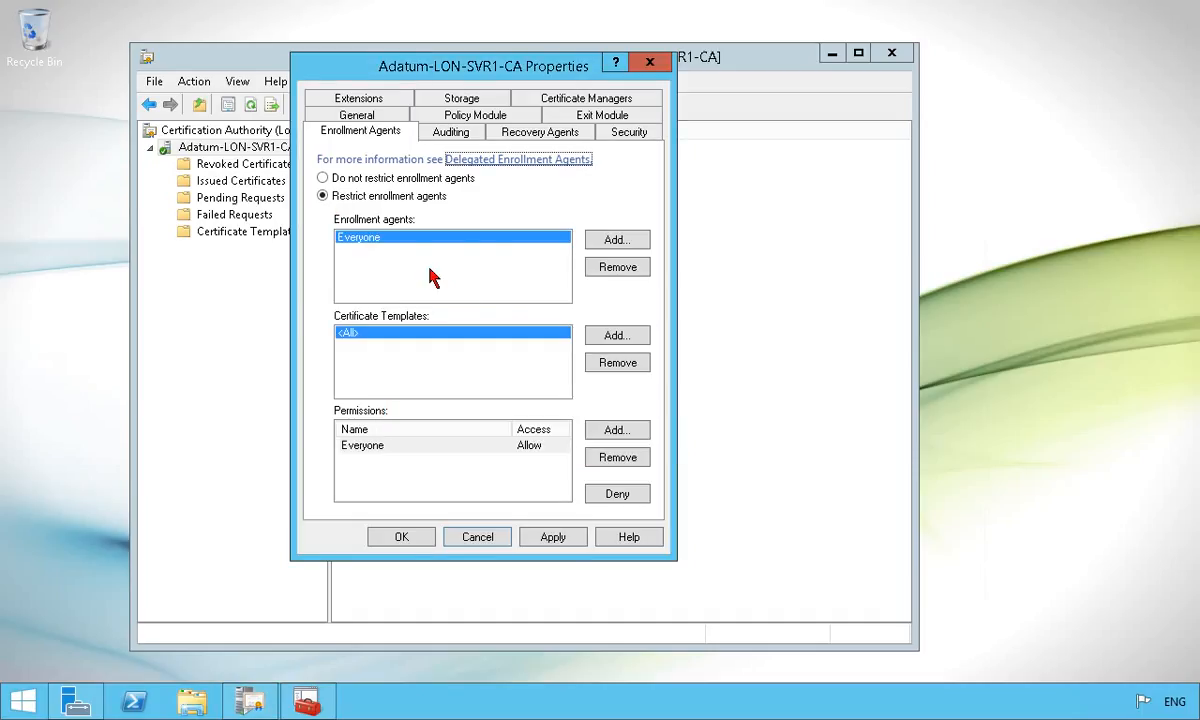
Try adding administrator to the restricted enrollment agents, view the selectable certificate templates, and discard the CA property changes
click(616, 240)
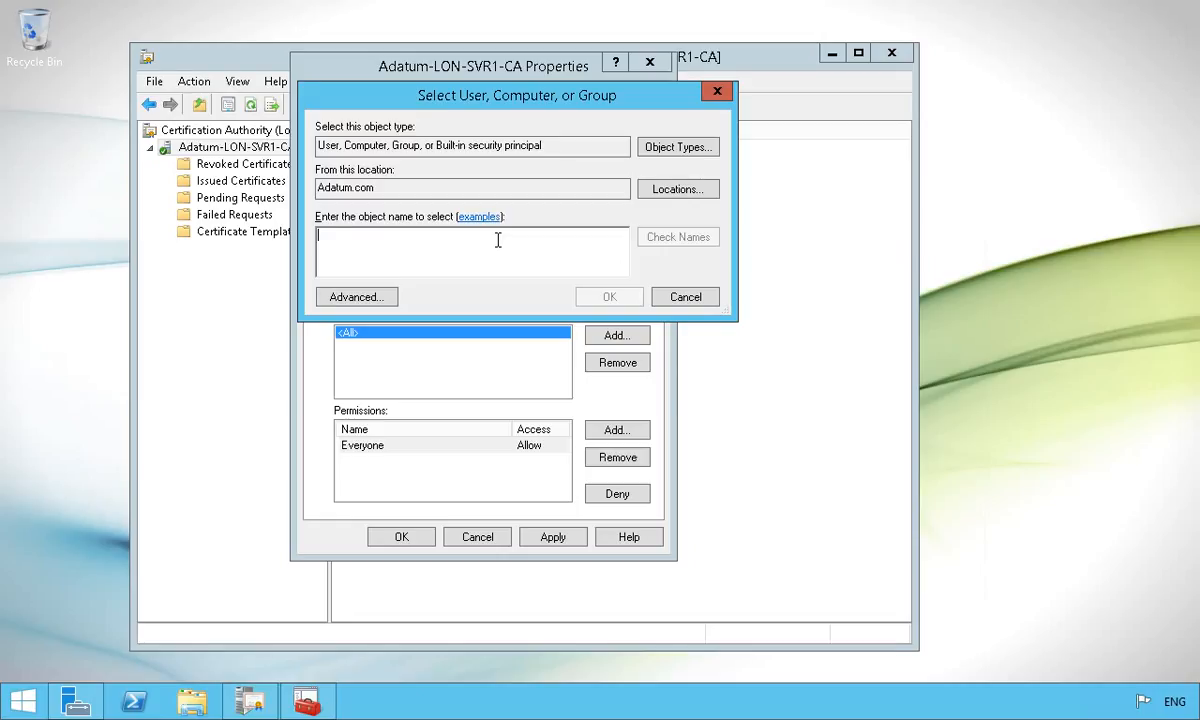
text(administrator)
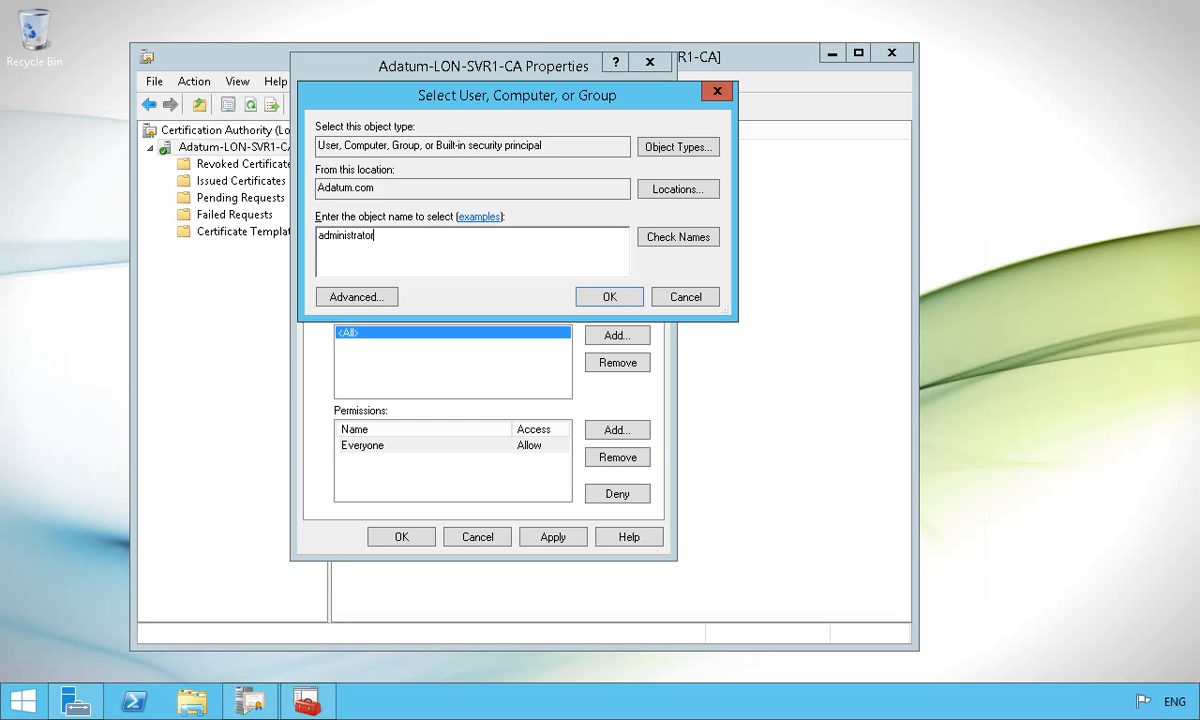
click(668, 242)
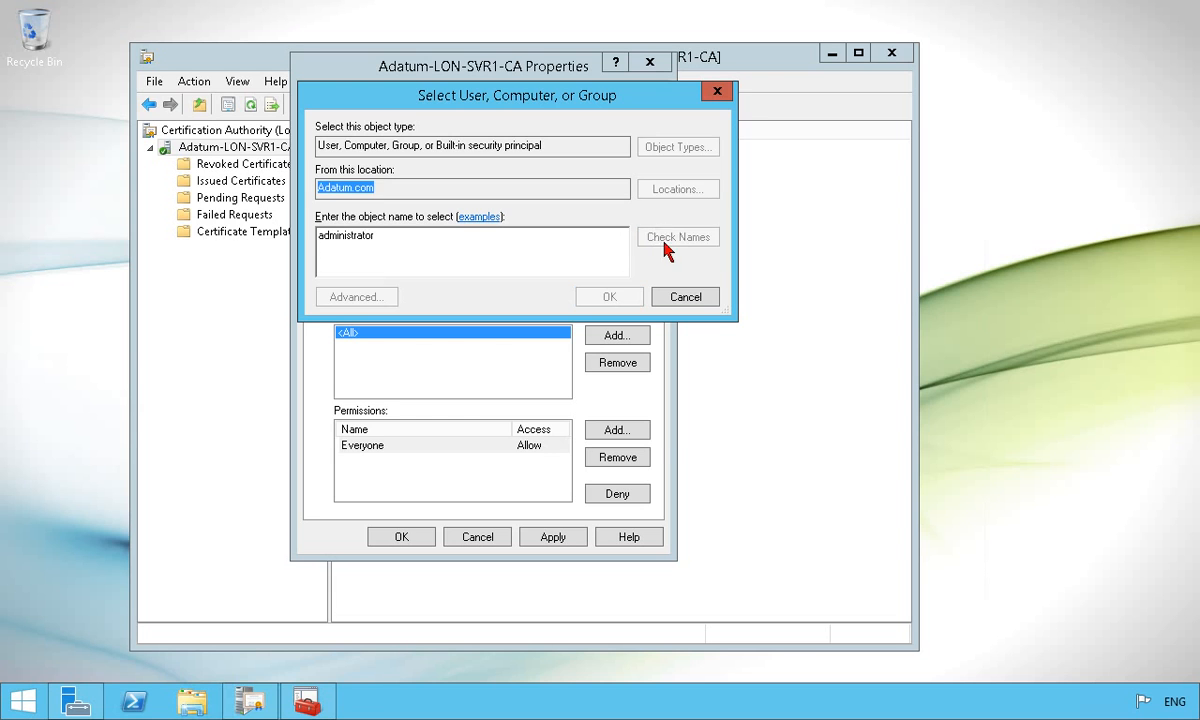
click(705, 414)
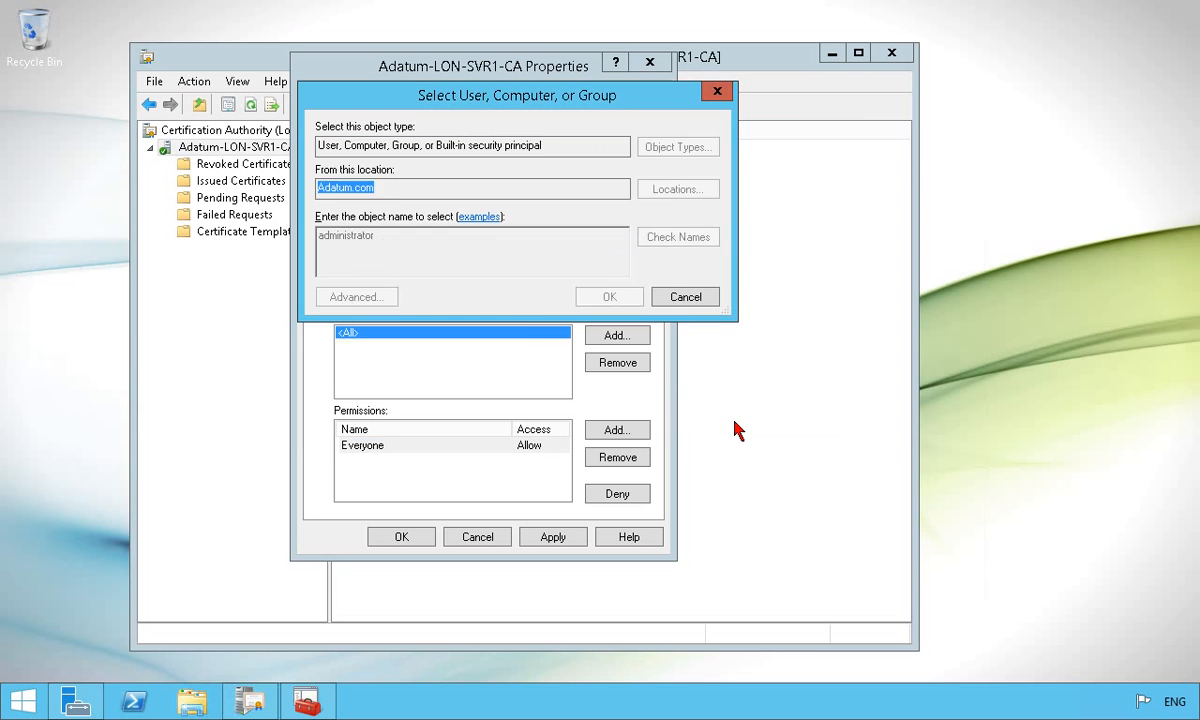
click(603, 303)
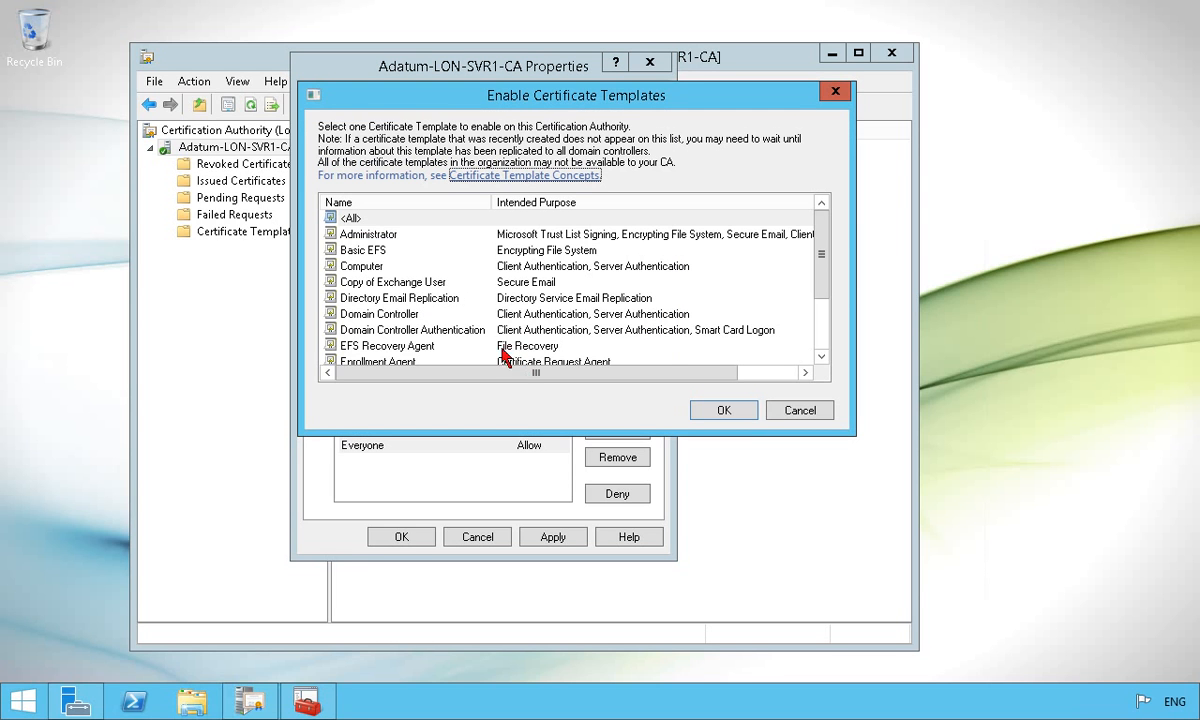
click(797, 411)
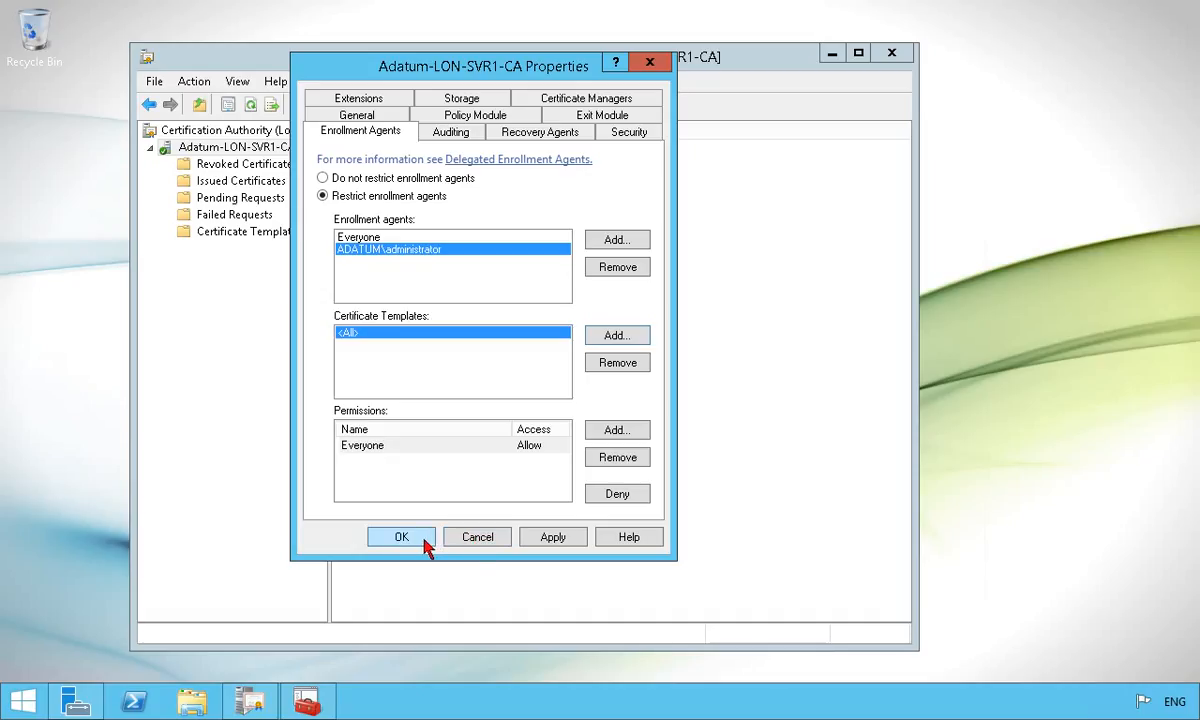
click(474, 544)
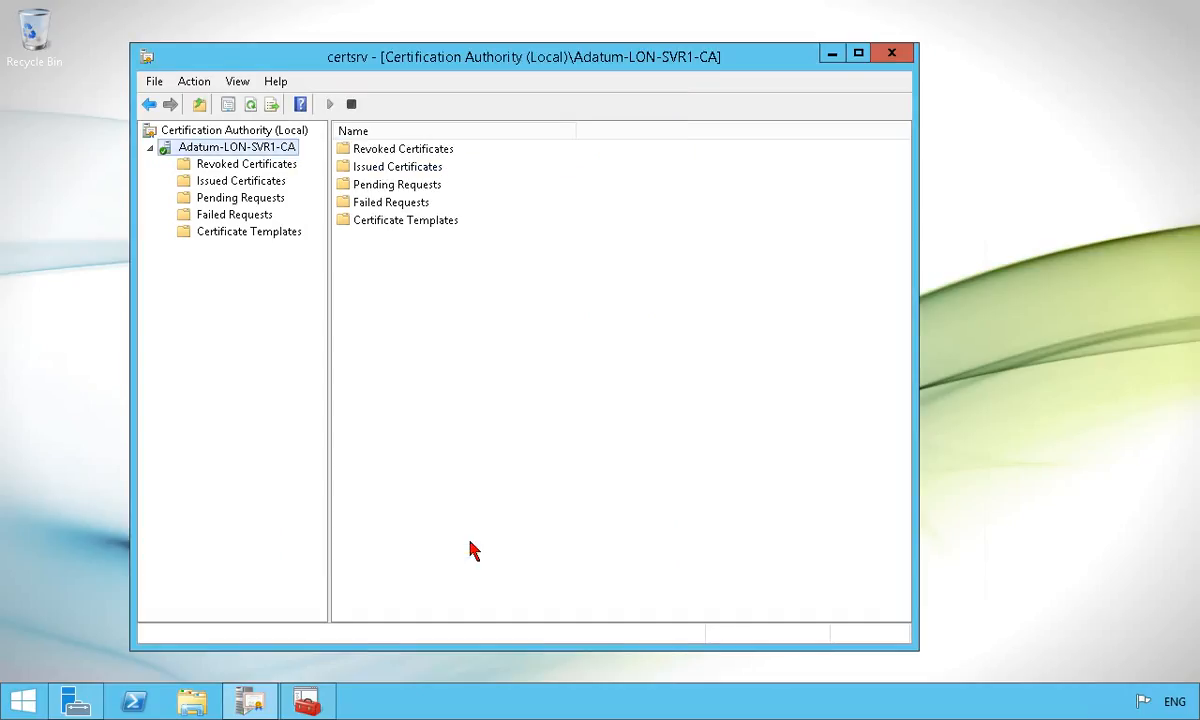
Minimize the Certification Authority console and the lon-svr1 remote session to return to the local Excel workbook
click(834, 53)
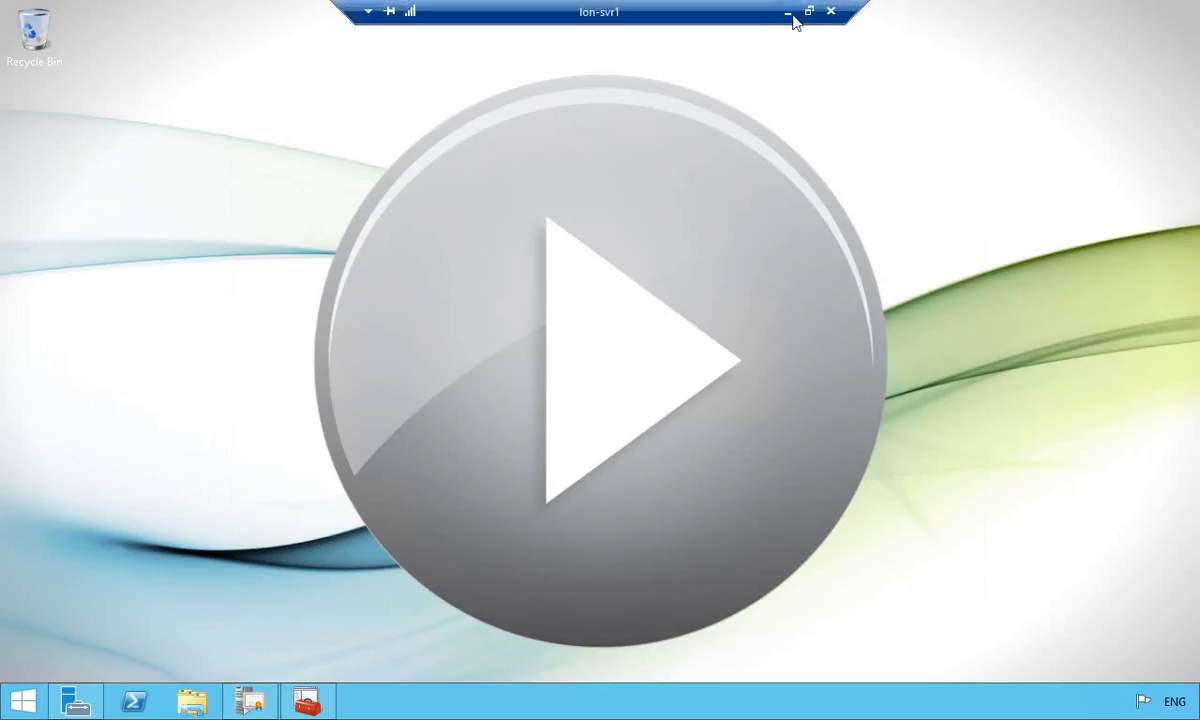
click(793, 21)
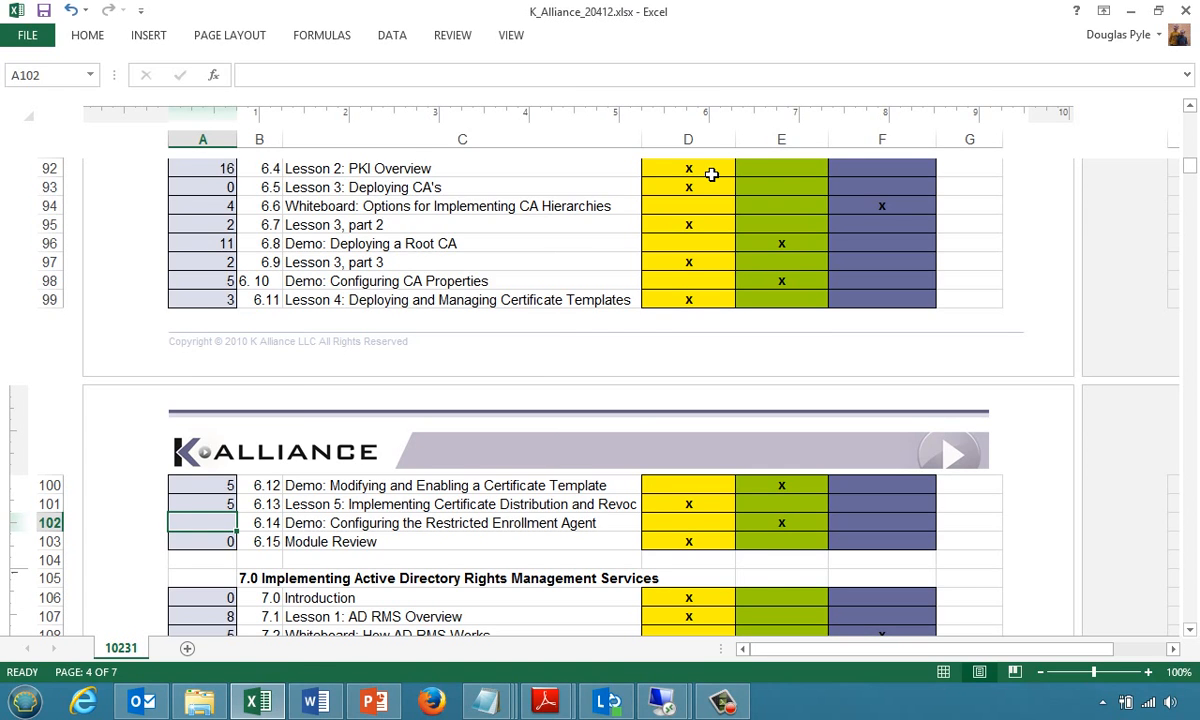
key(super)
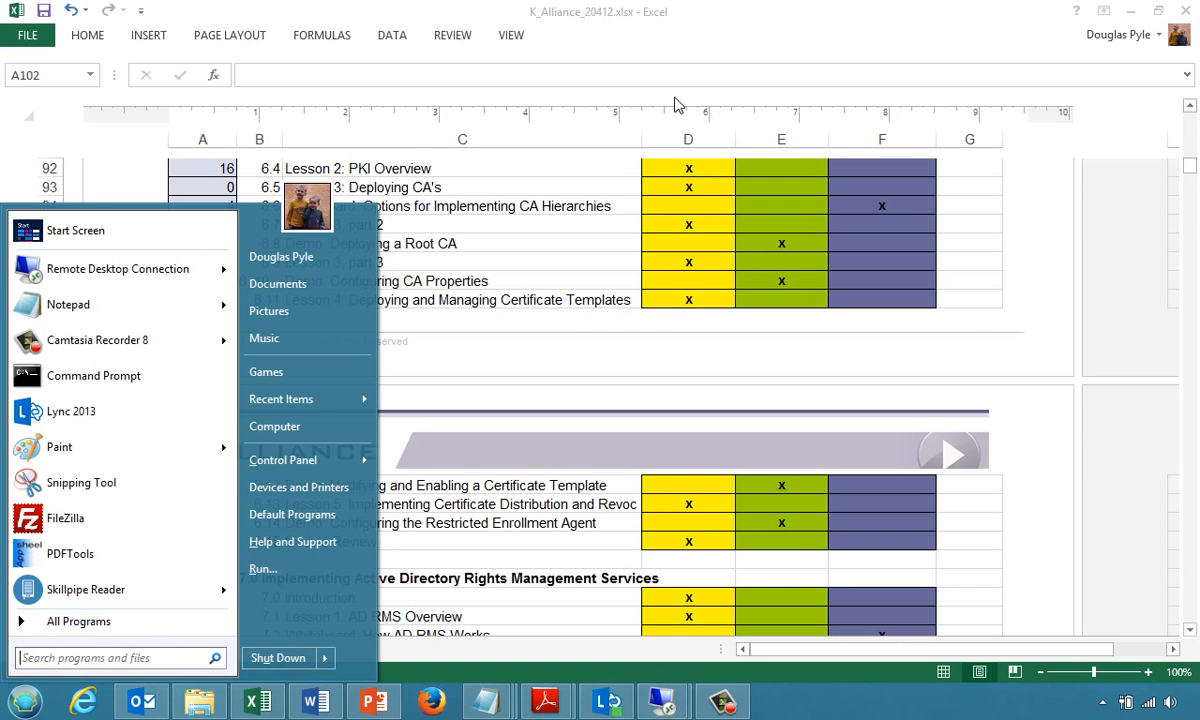